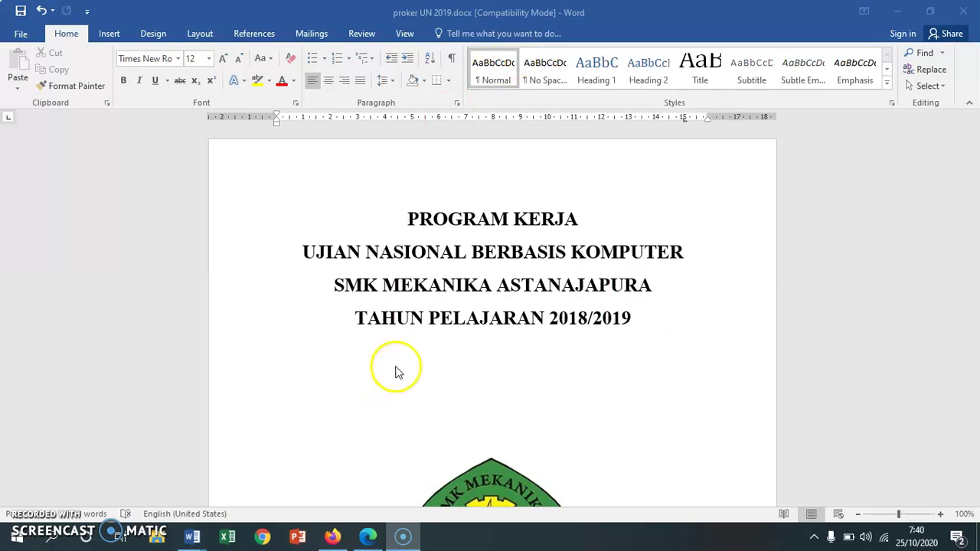
Make the LEMBAR PENGESAHAN title a centred Heading 1 heading
scroll(406, 371, down, 3)
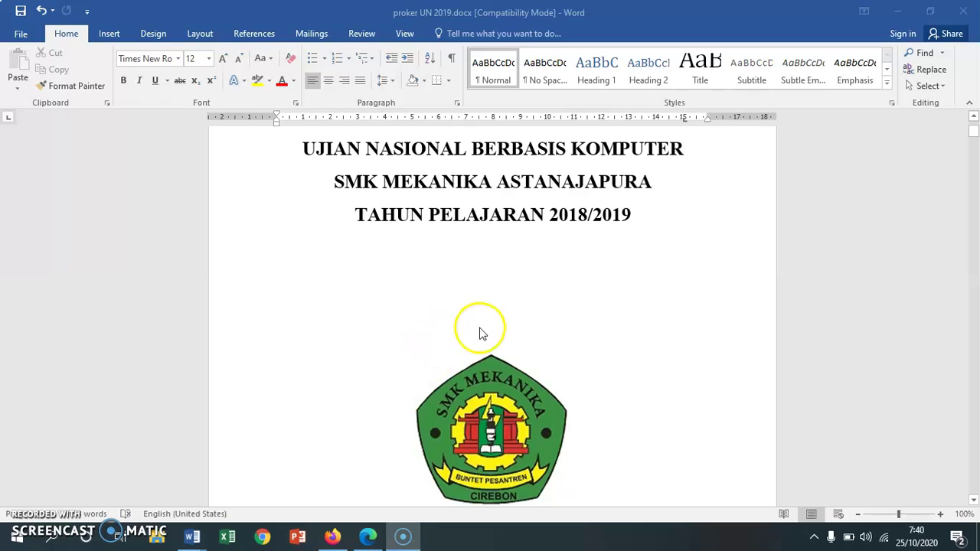
scroll(491, 333, up, 2)
scroll(491, 333, down, 4)
scroll(491, 333, down, 3)
scroll(490, 333, down, 7)
scroll(491, 333, down, 3)
scroll(491, 333, down, 7)
scroll(491, 333, down, 2)
scroll(491, 333, down, 2)
click(500, 373)
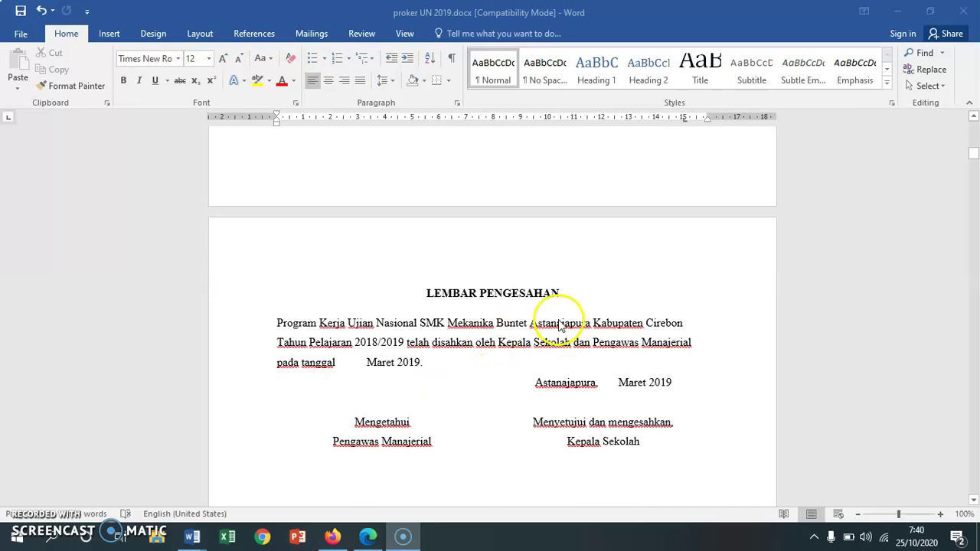
click(443, 304)
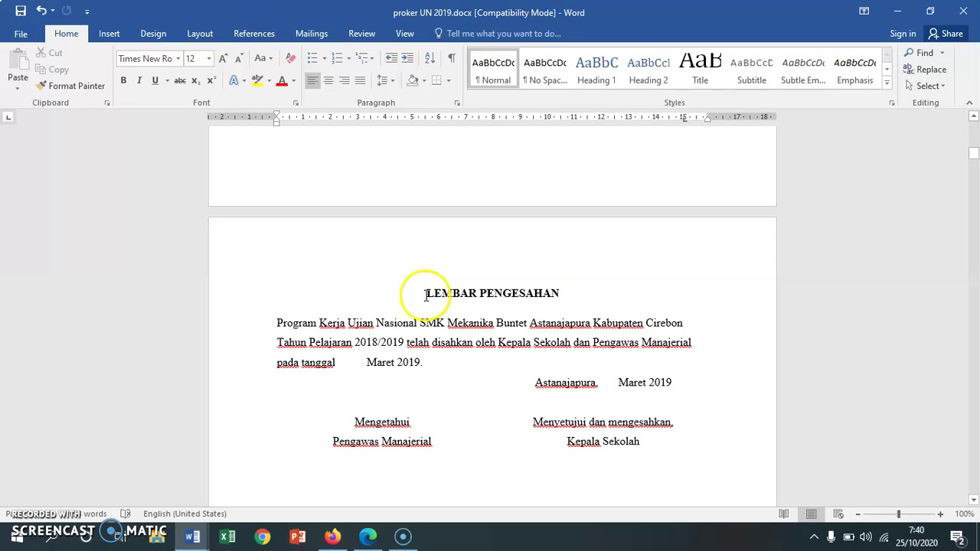
drag(428, 293, 527, 293)
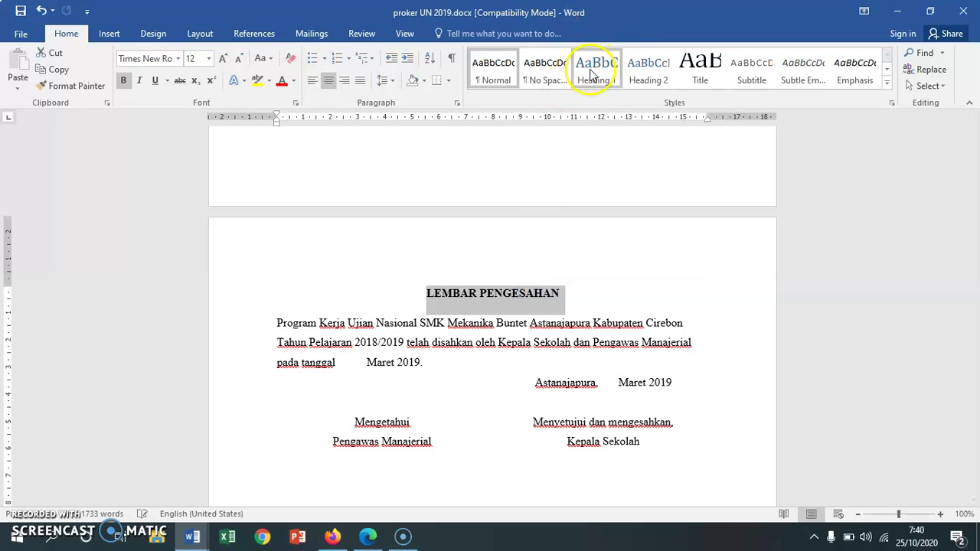
click(590, 75)
click(590, 75)
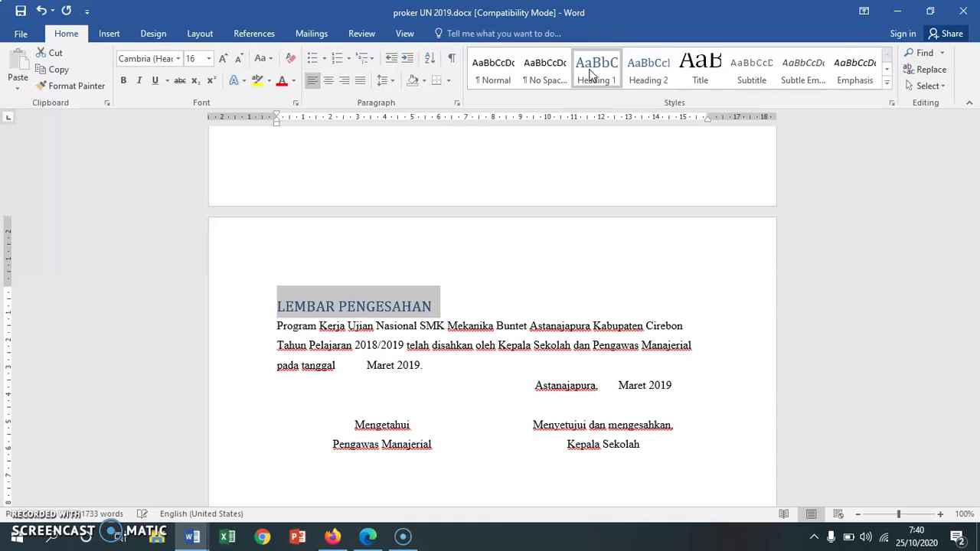
click(329, 82)
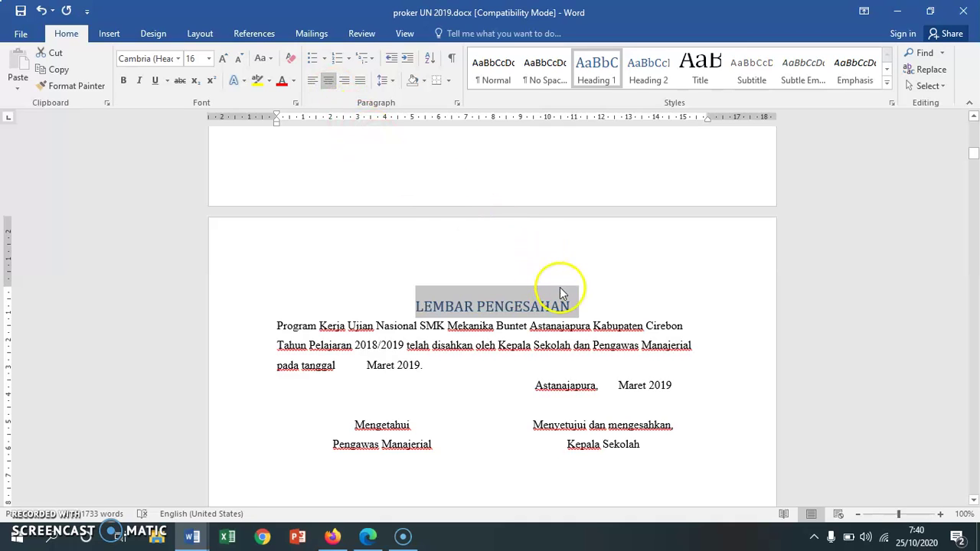
Make the KATA PENGANTAR title a centred Heading 1 heading
scroll(562, 287, down, 2)
scroll(566, 291, down, 3)
scroll(566, 290, down, 5)
scroll(566, 289, down, 5)
scroll(566, 288, down, 5)
scroll(566, 288, down, 5)
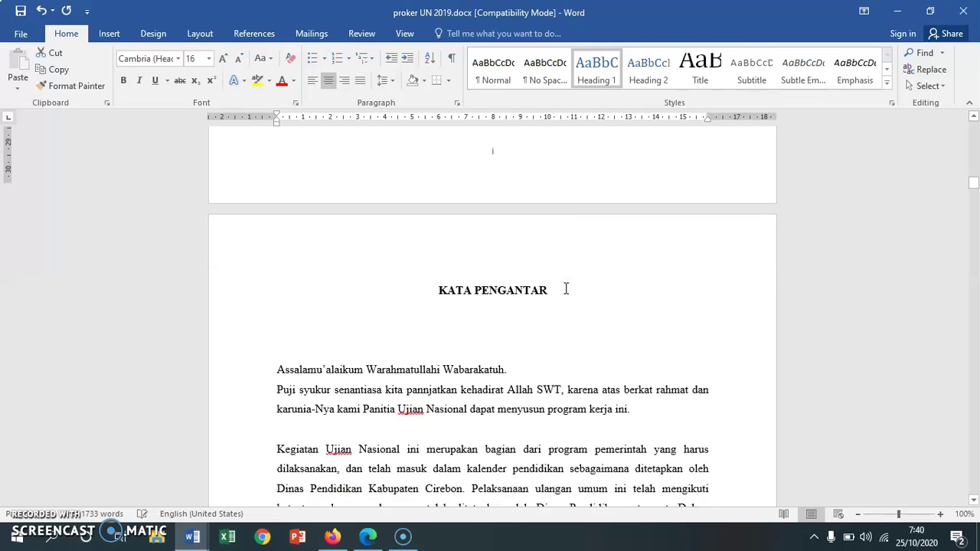
drag(440, 267, 522, 271)
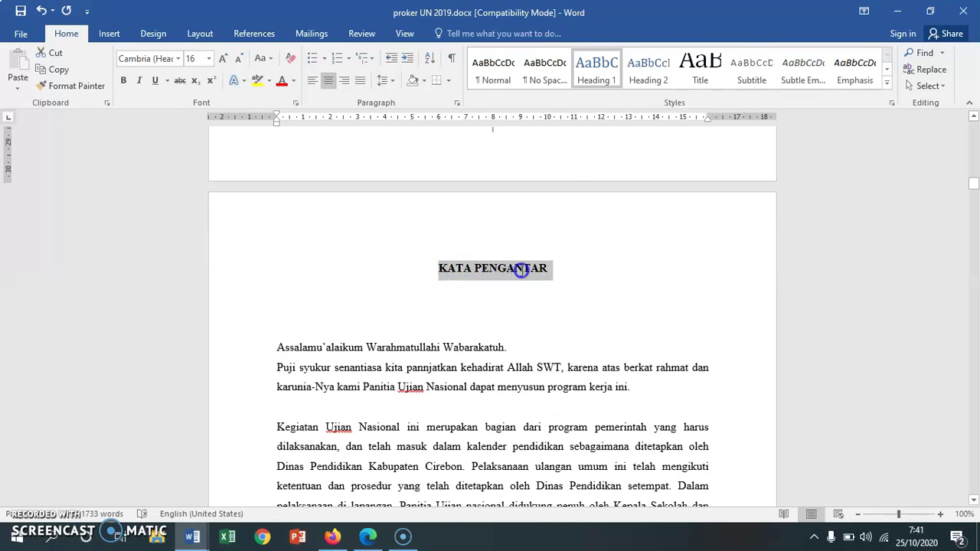
click(595, 77)
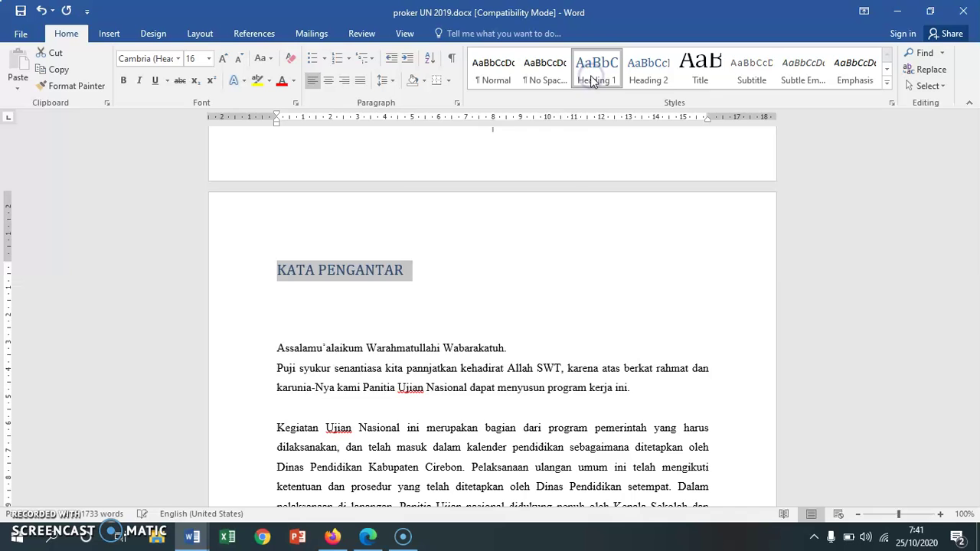
click(331, 86)
Make the DAFTAR ISI title a centred Heading 1 heading
scroll(525, 254, down, 5)
scroll(529, 254, down, 3)
scroll(529, 253, down, 4)
scroll(530, 253, down, 4)
scroll(508, 257, down, 3)
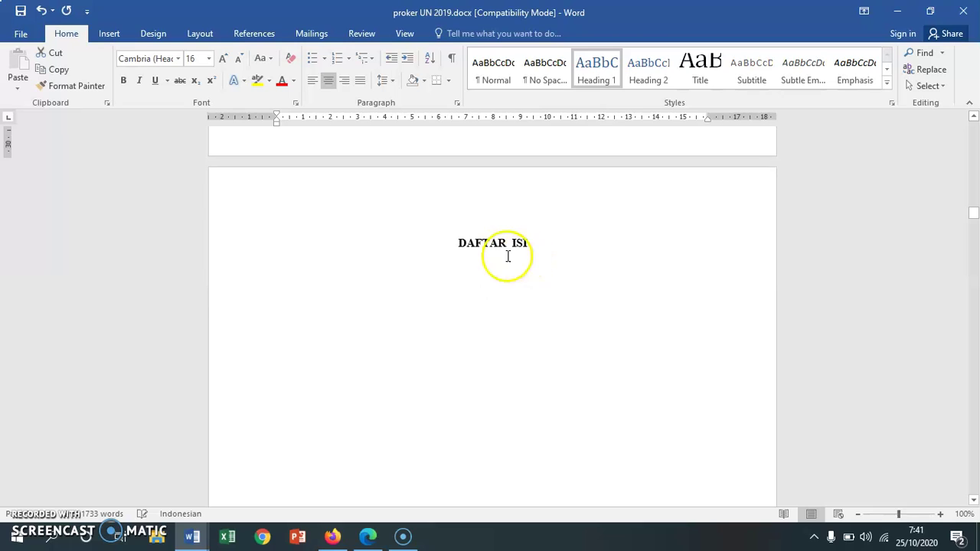
drag(457, 243, 530, 247)
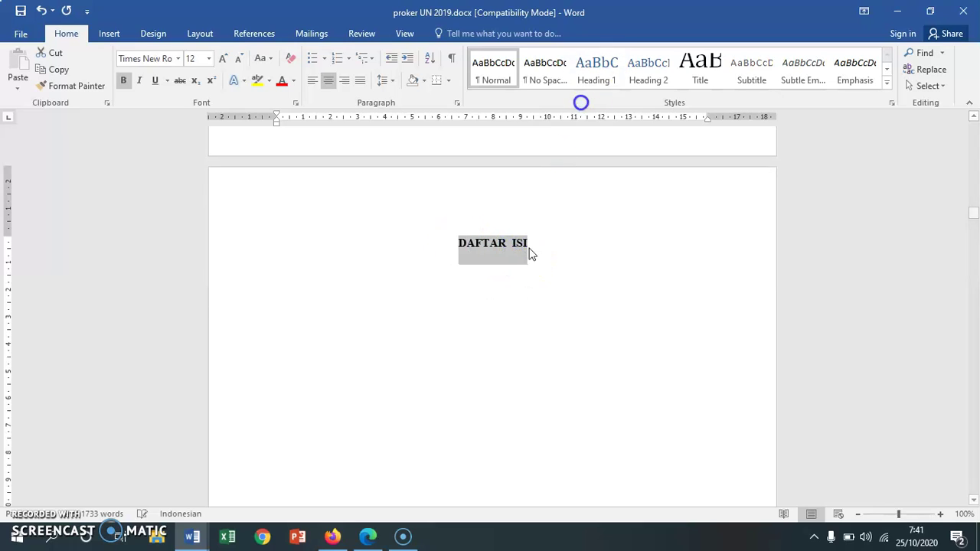
click(592, 78)
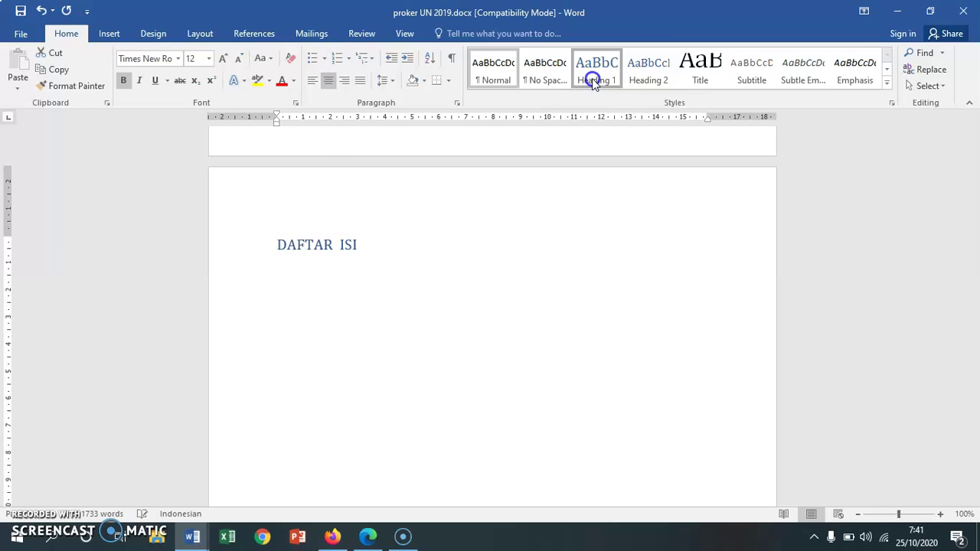
click(328, 80)
scroll(495, 230, down, 5)
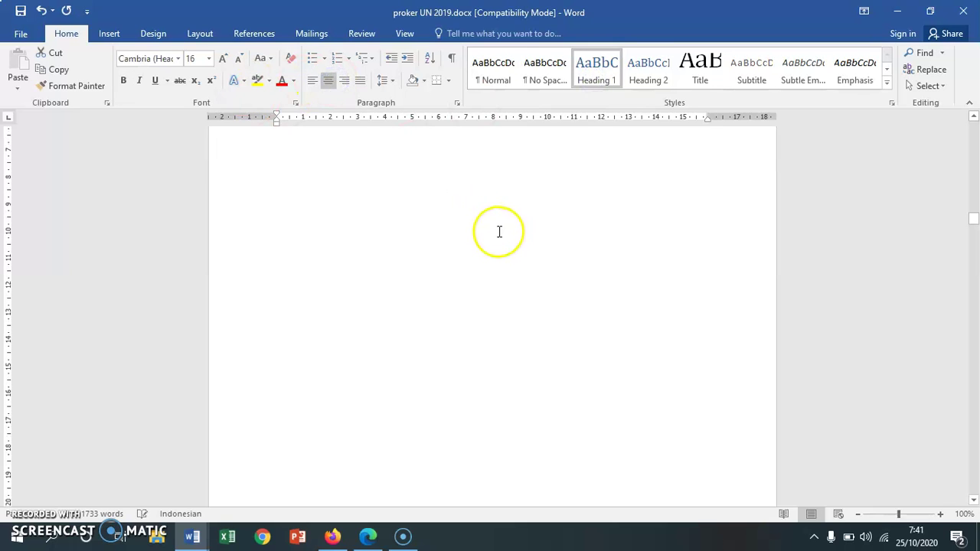
scroll(499, 232, down, 10)
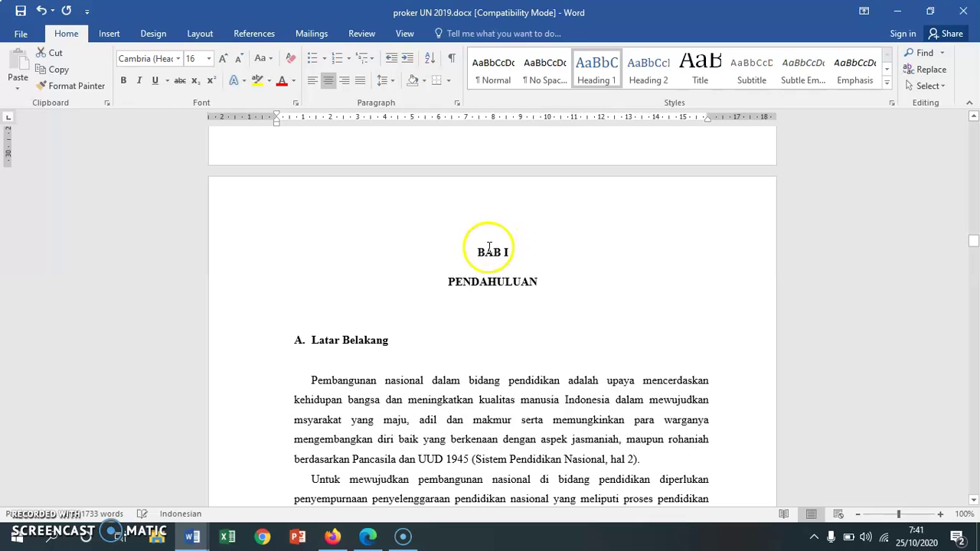
Apply Heading 1 to the BAB I and PENDAHULUAN lines together and centre them
click(479, 253)
drag(492, 258, 537, 285)
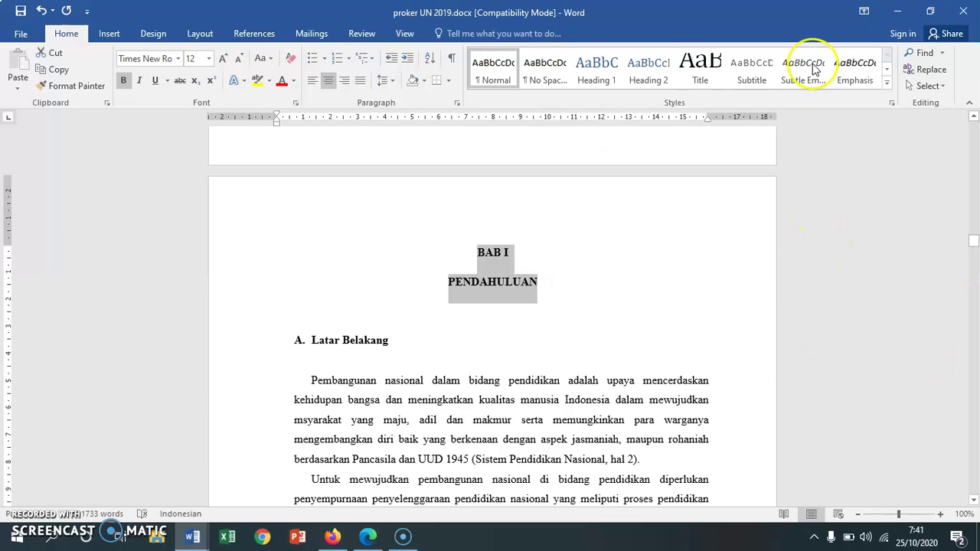
click(598, 79)
click(598, 79)
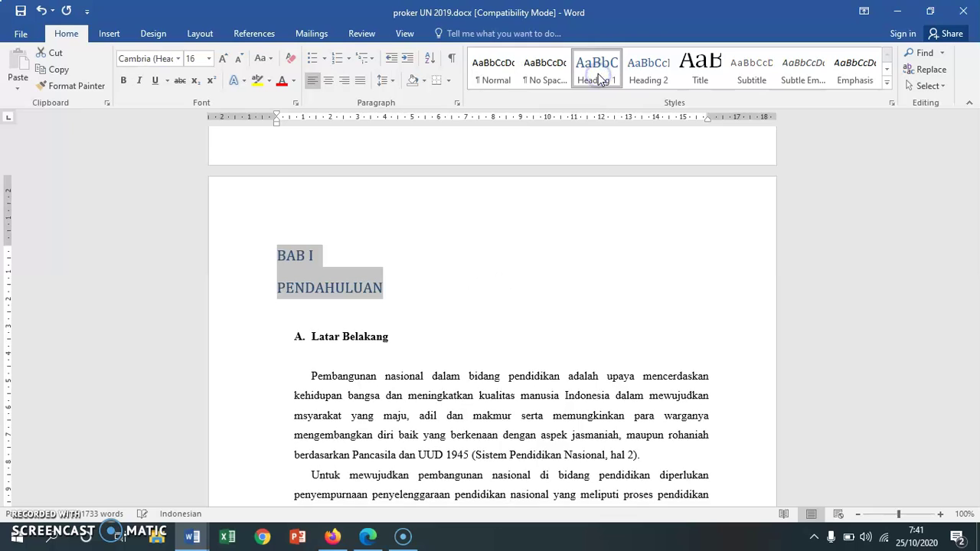
click(329, 83)
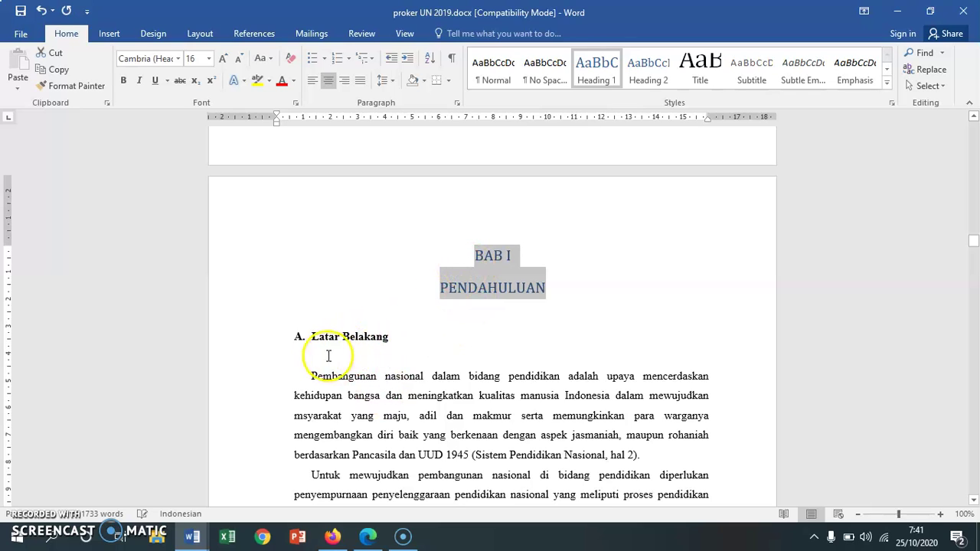
Give the Latar Belakang subheading the Heading 2 style
drag(312, 337, 362, 342)
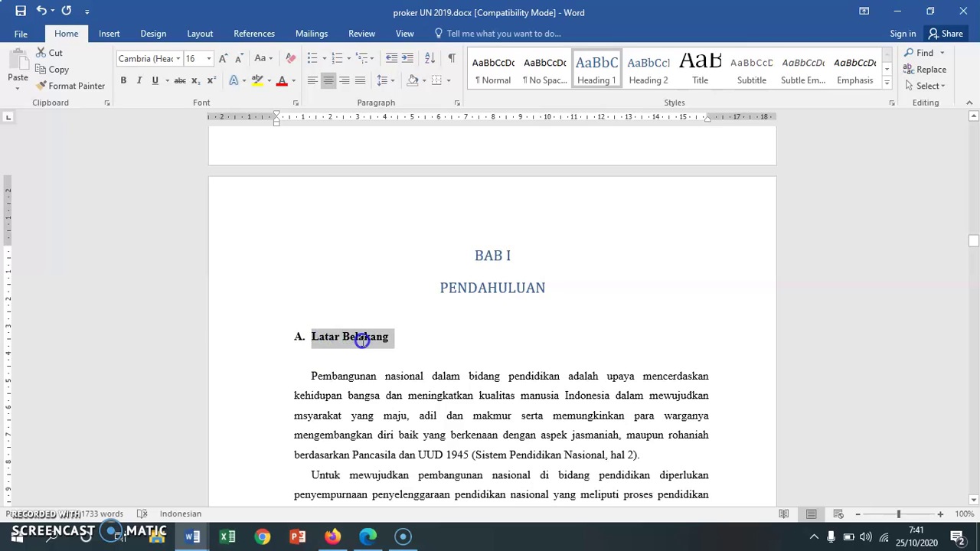
click(653, 72)
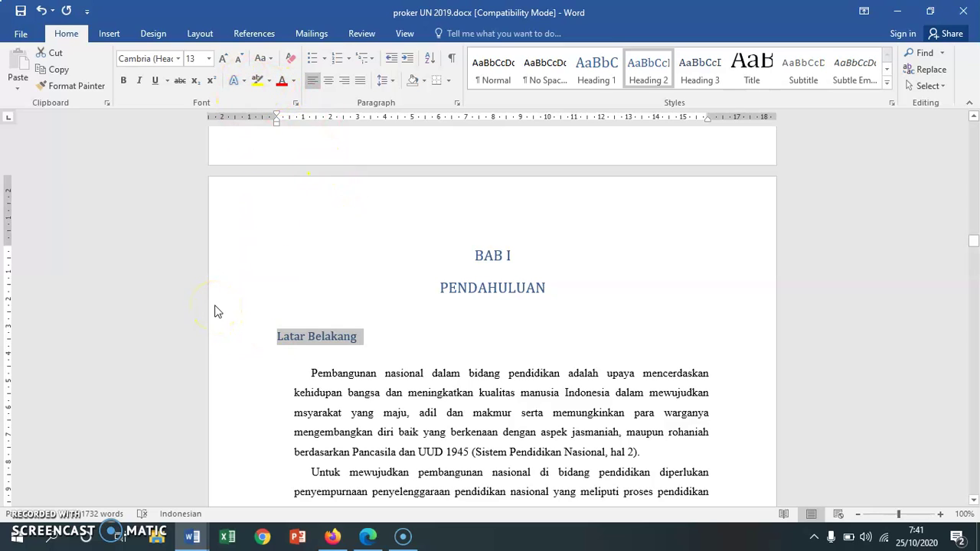
key(ctrl+z)
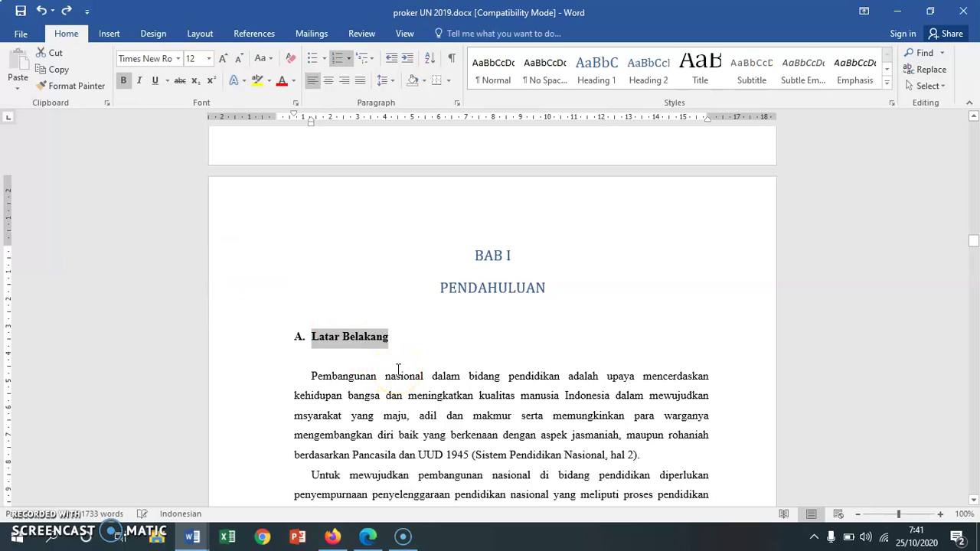
click(651, 67)
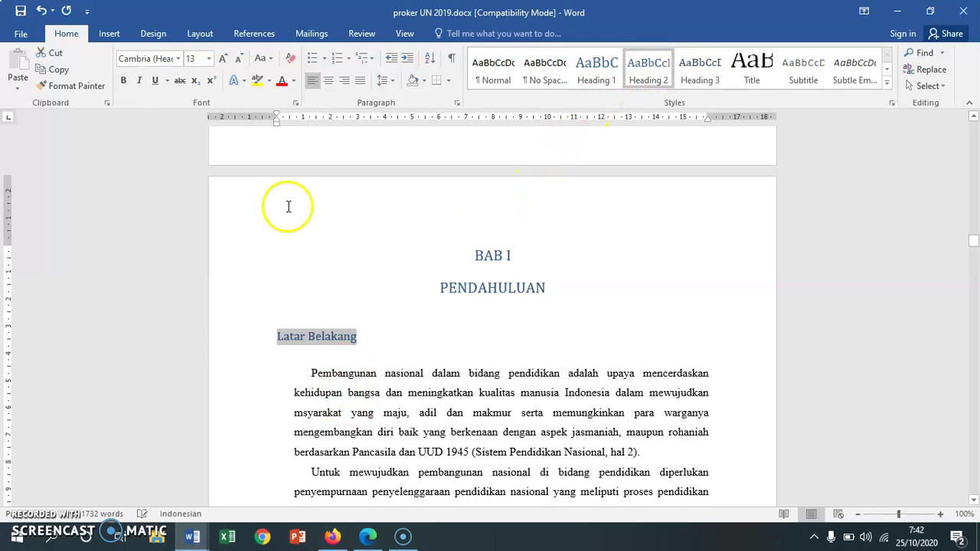
Letter the Latar Belakang heading as A. by typing the letter before it
mouse_move(280, 339)
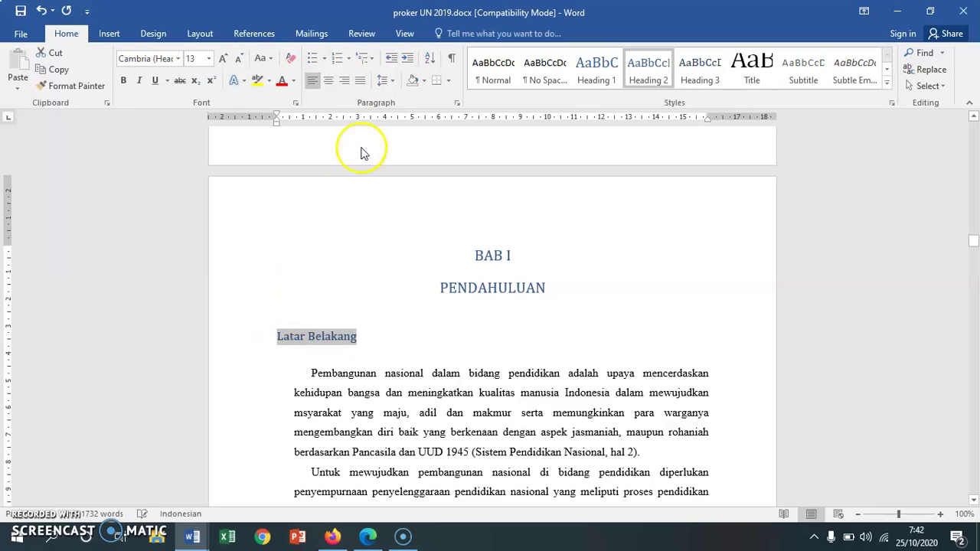
click(335, 61)
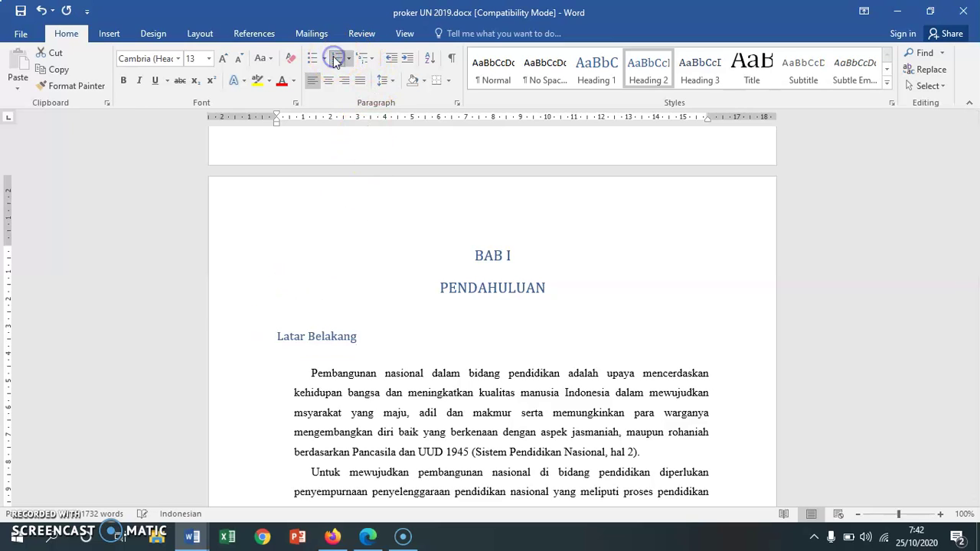
click(333, 59)
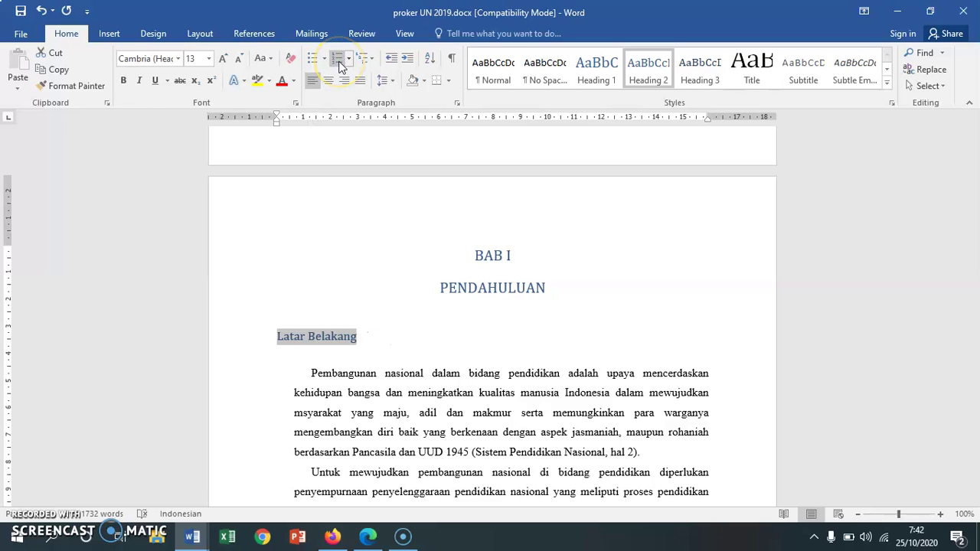
click(277, 337)
text(A.)
key(BackSpace)
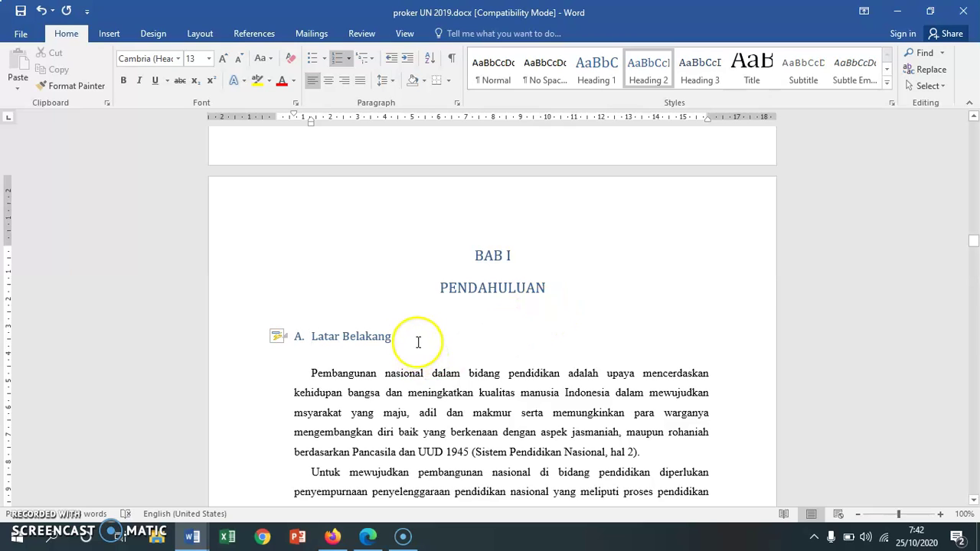
Make Landasan a Heading 2 subheading lettered B
scroll(419, 342, down, 1)
scroll(418, 343, down, 2)
scroll(418, 342, down, 3)
scroll(419, 342, down, 2)
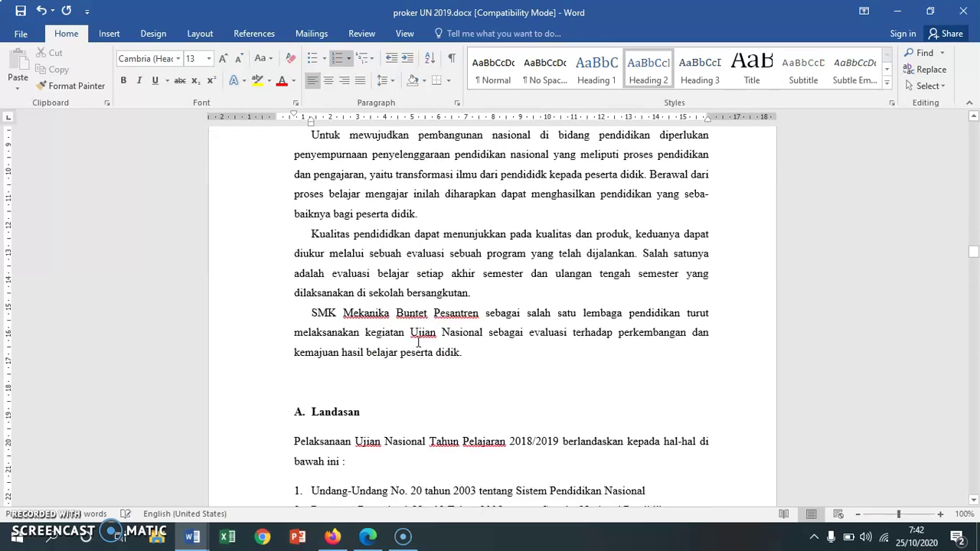
scroll(418, 342, down, 3)
click(297, 266)
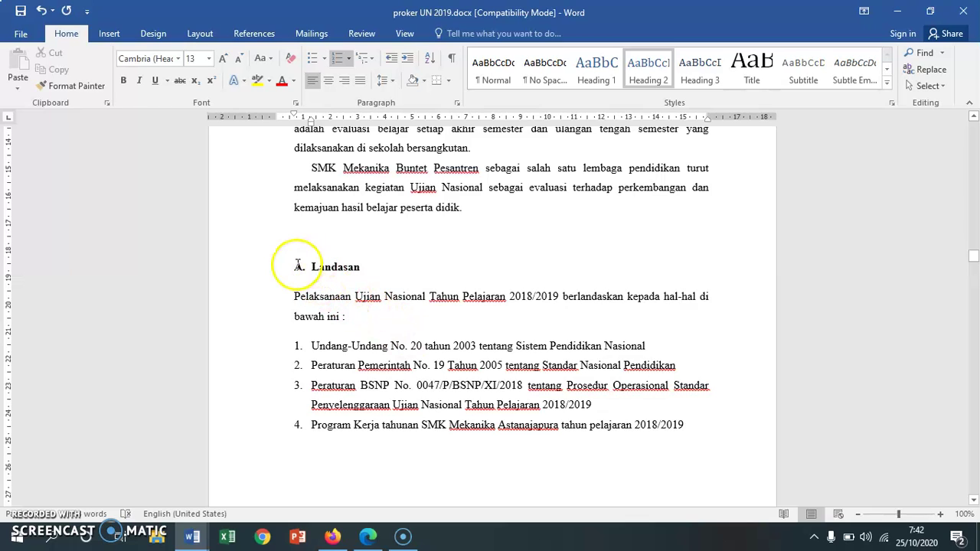
drag(293, 266, 360, 264)
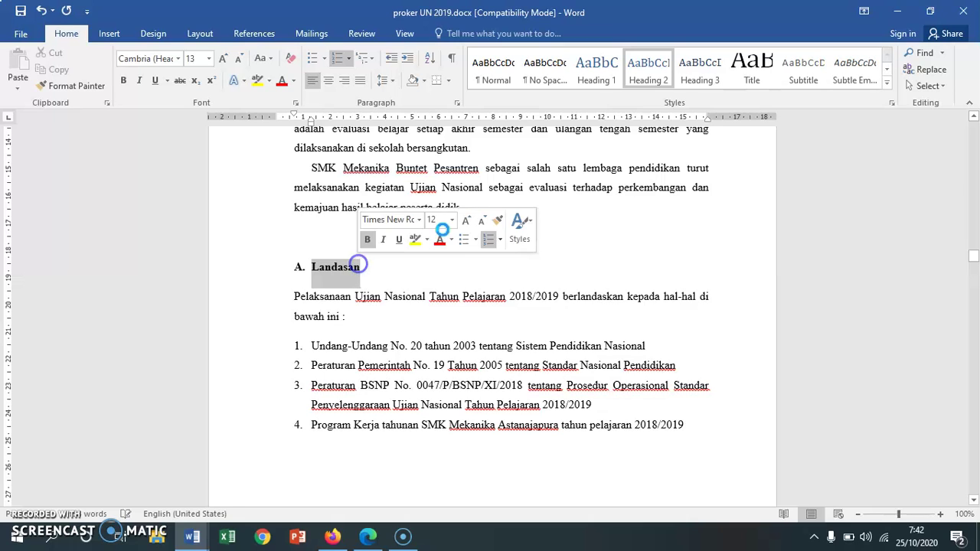
click(650, 74)
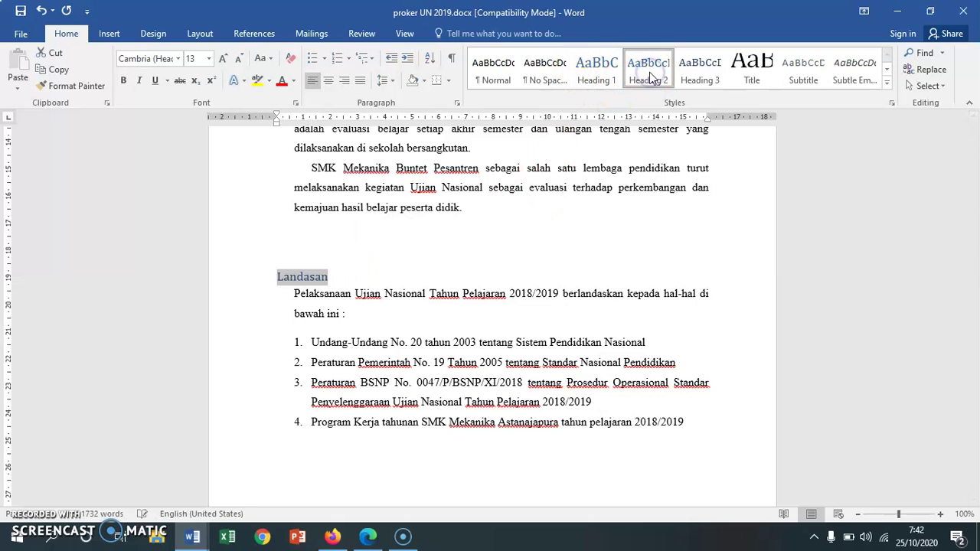
click(279, 278)
text(V)
key(BackSpace)
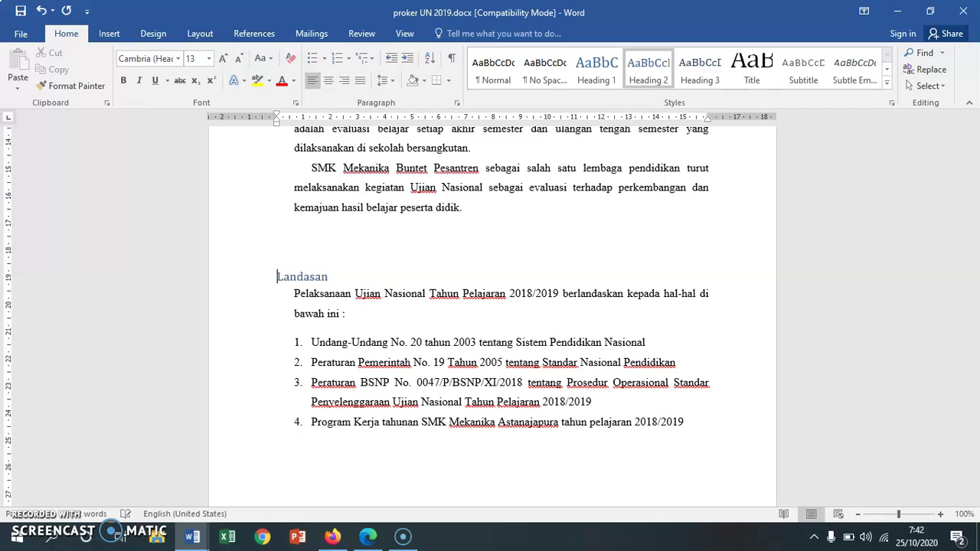
text(B.)
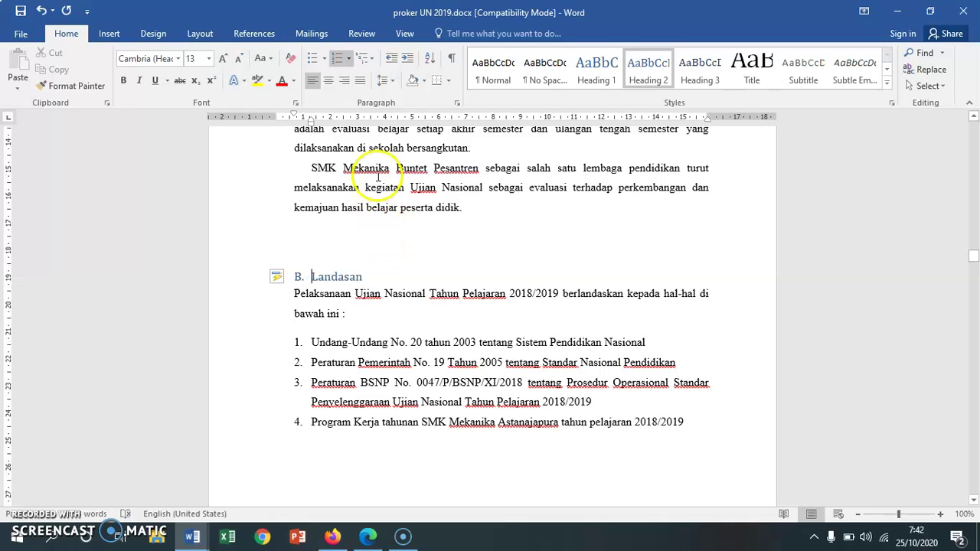
Make Tujuan a Heading 2 subheading lettered C
scroll(422, 330, up, 3)
scroll(422, 306, up, 4)
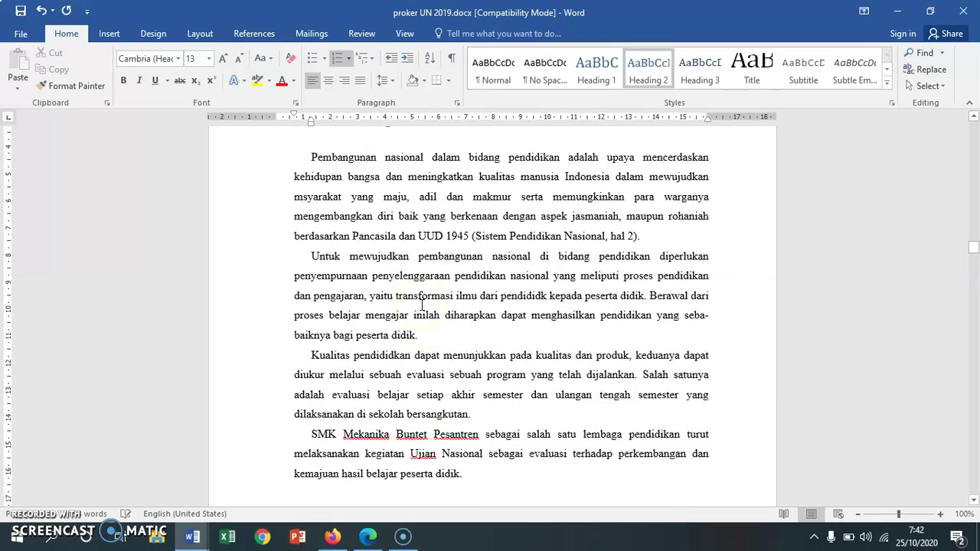
scroll(417, 312, down, 2)
scroll(418, 312, down, 4)
scroll(417, 314, down, 2)
scroll(419, 319, down, 3)
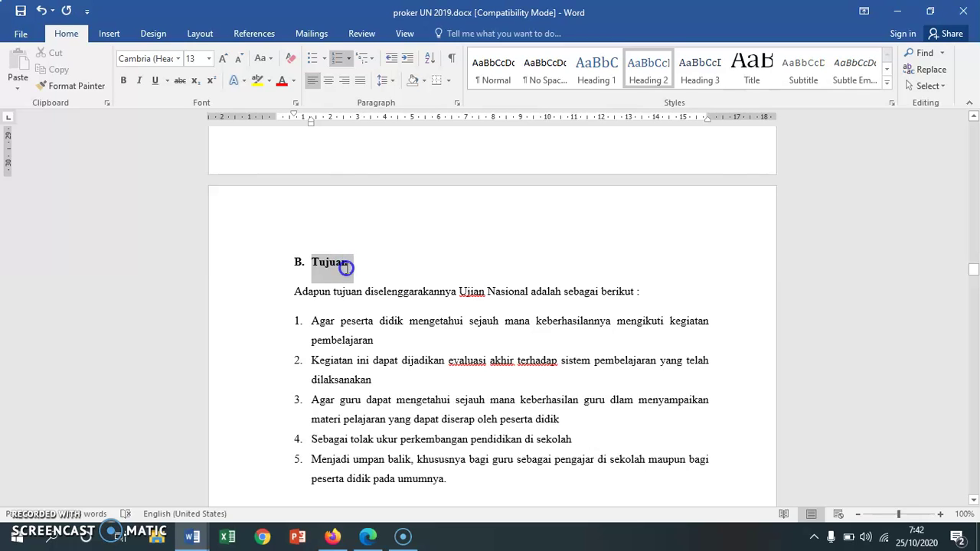
click(649, 74)
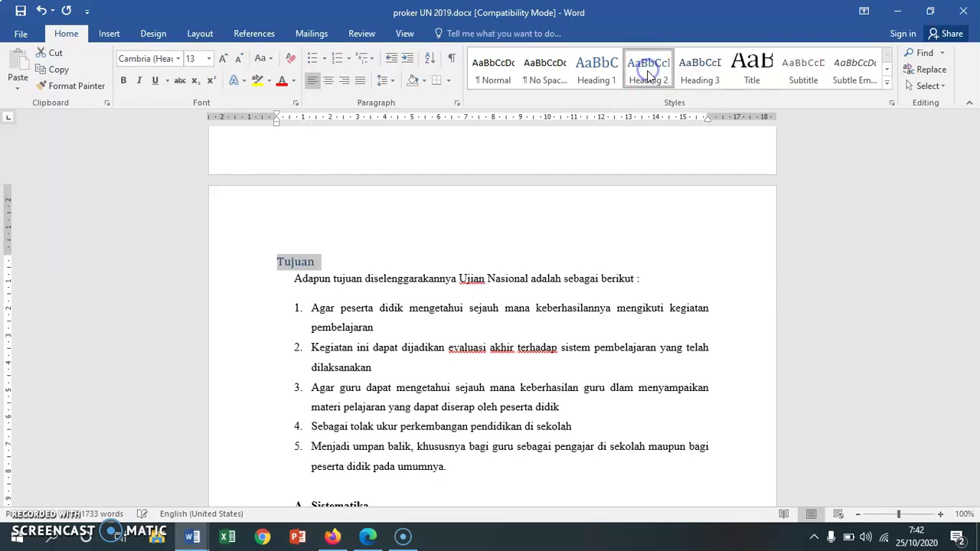
click(276, 261)
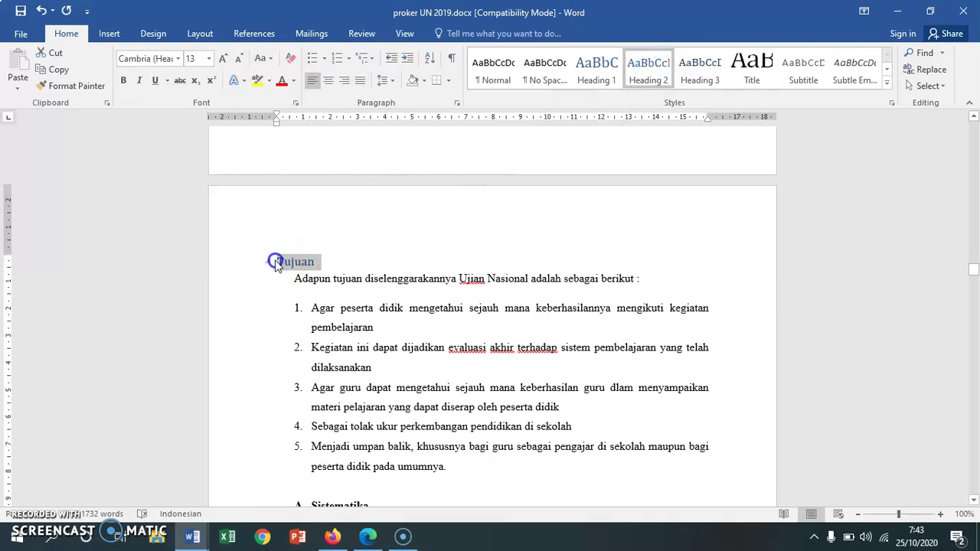
click(277, 261)
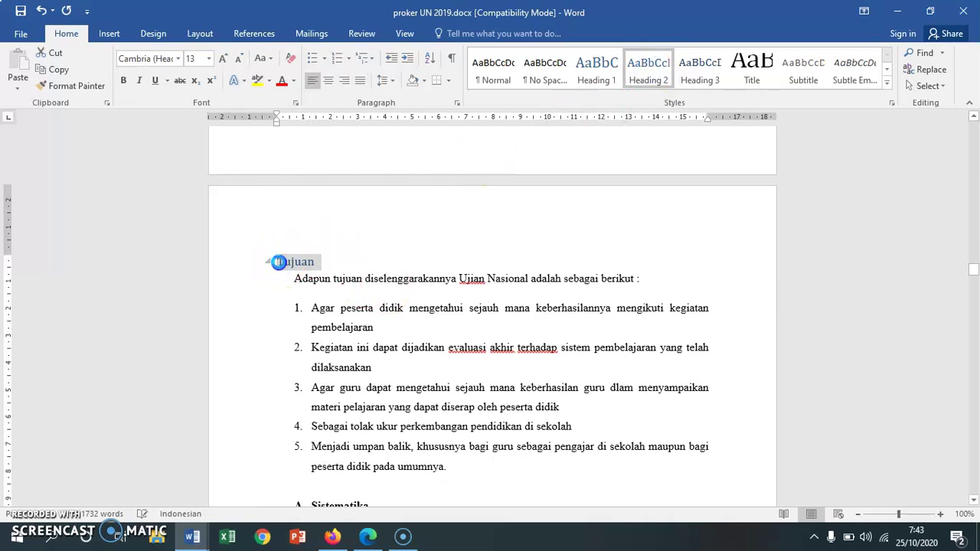
text(C.)
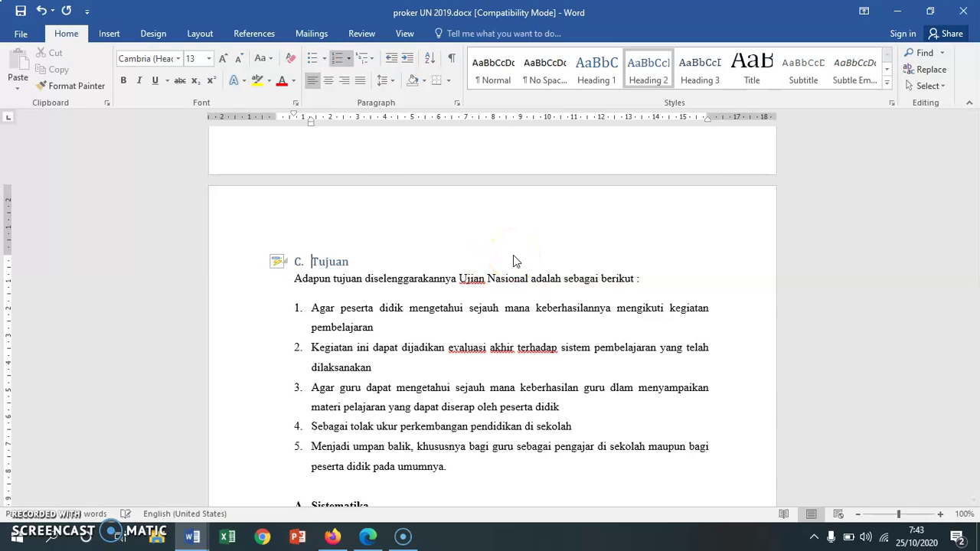
Apply Heading 2 to the Sistematika subheading
scroll(387, 299, down, 5)
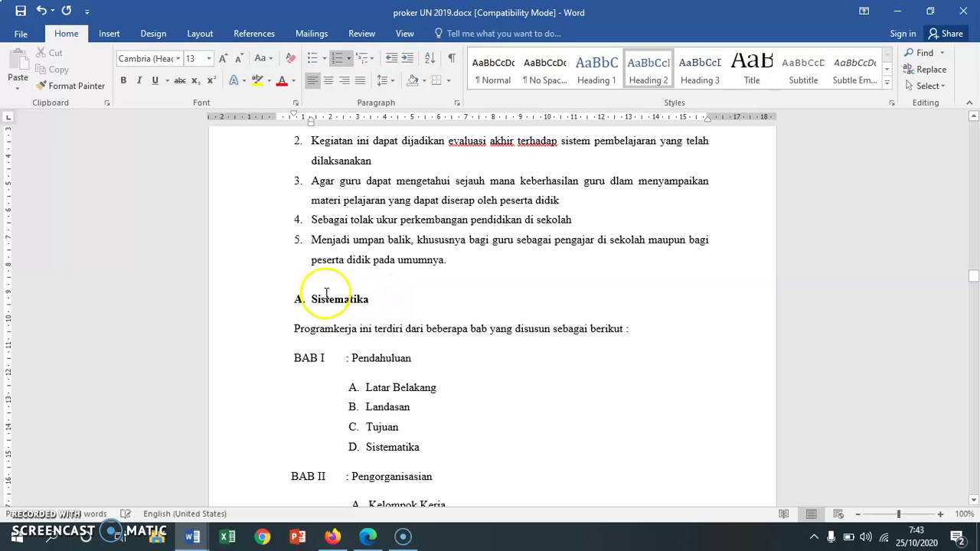
click(253, 308)
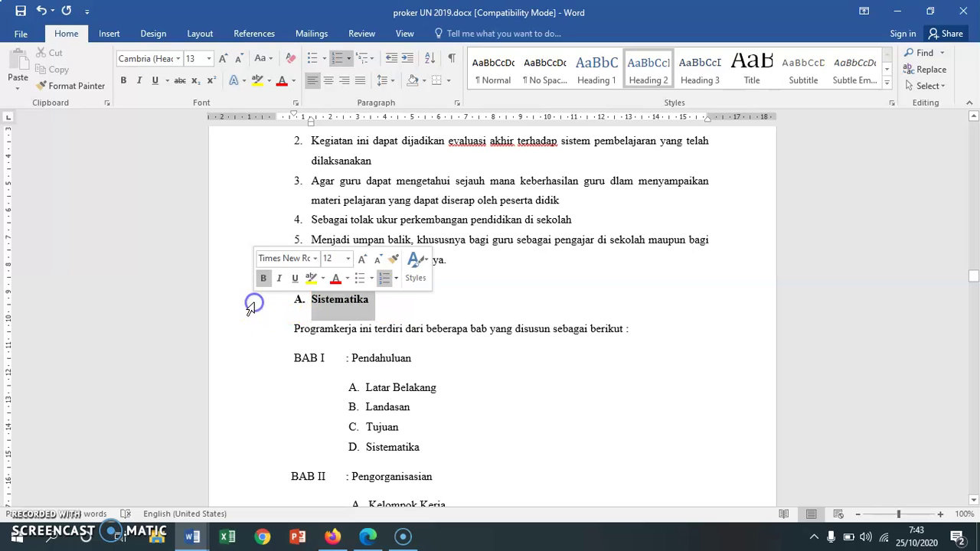
click(647, 77)
click(278, 310)
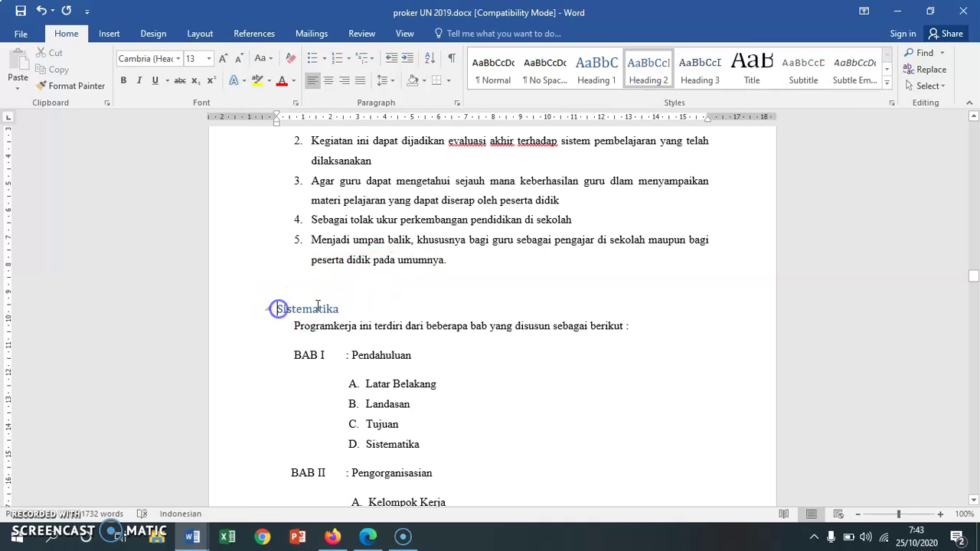
Letter Sistematika D, then make BAB II / PENGORGANISASIAN a centred Heading 1 title
text(D)
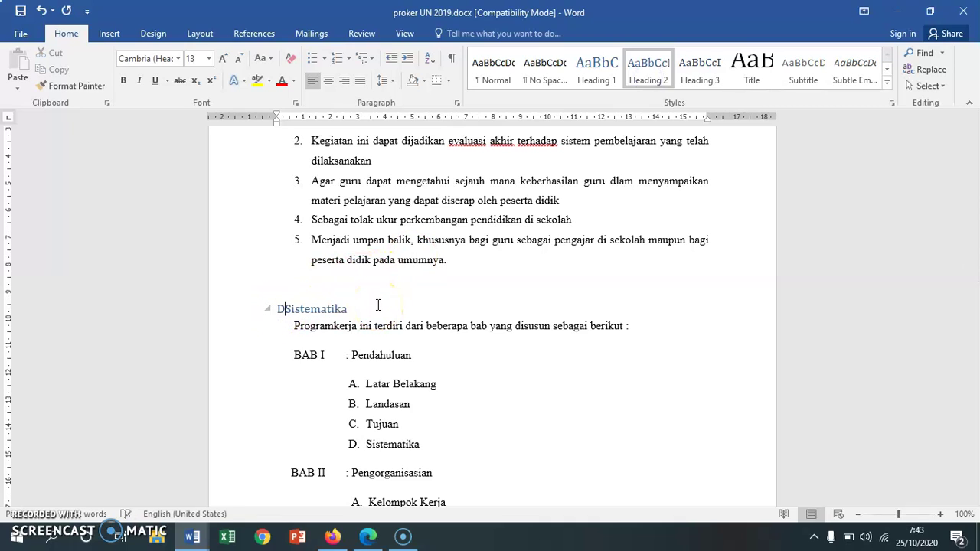
scroll(360, 295, down, 3)
scroll(344, 314, down, 4)
scroll(339, 335, down, 2)
scroll(353, 335, down, 2)
scroll(372, 334, down, 4)
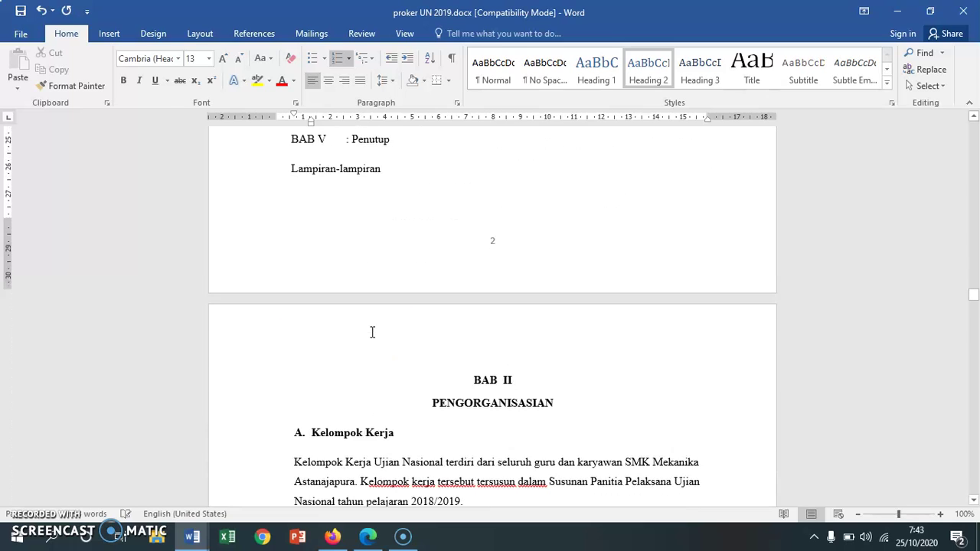
scroll(372, 332, down, 2)
click(467, 304)
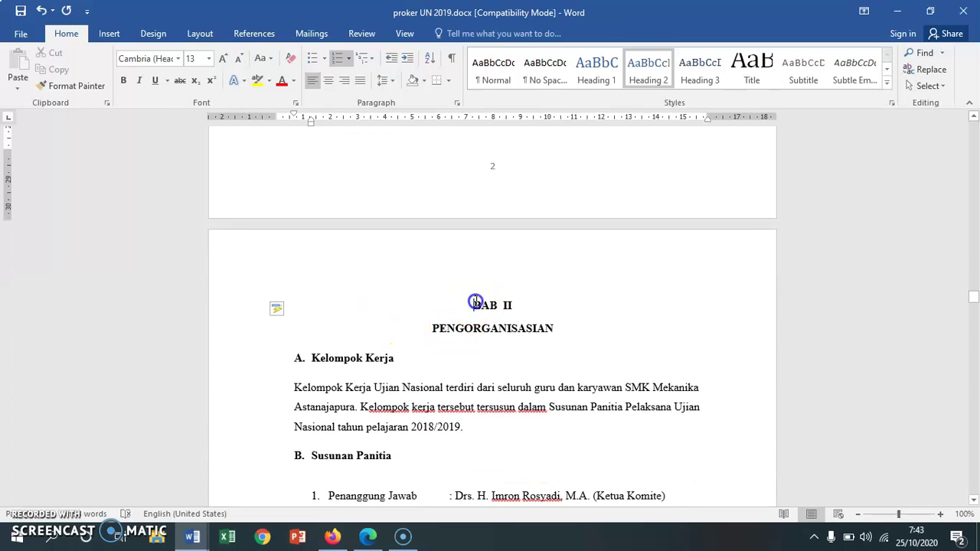
drag(540, 322, 544, 326)
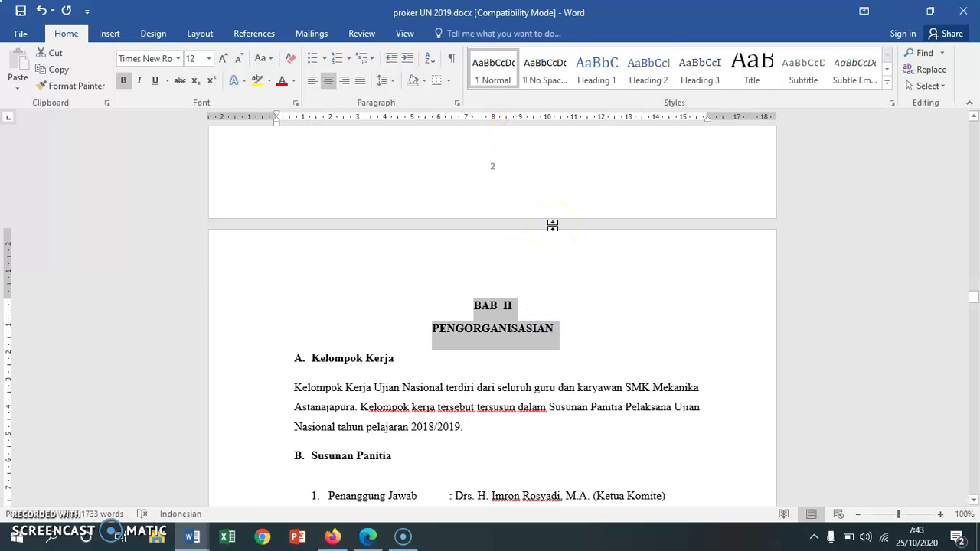
click(601, 70)
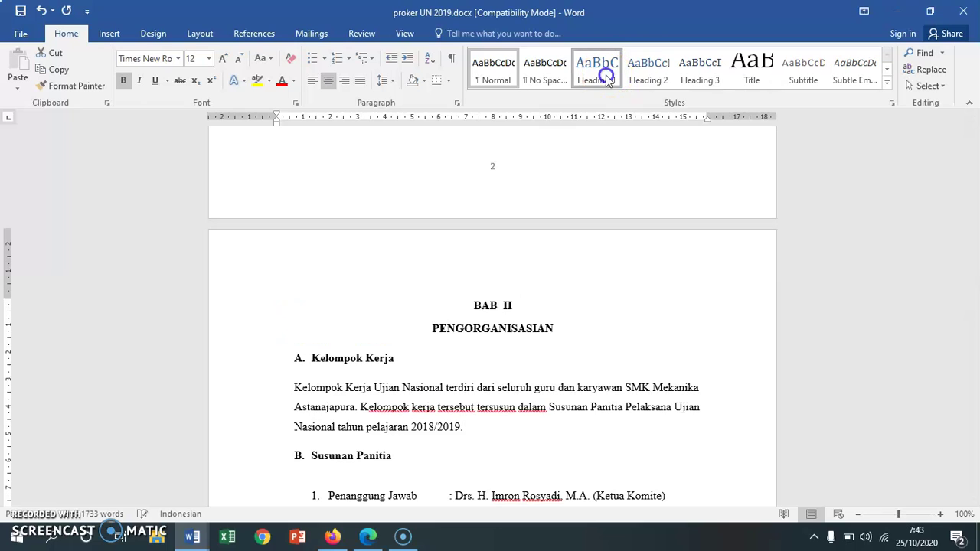
click(330, 80)
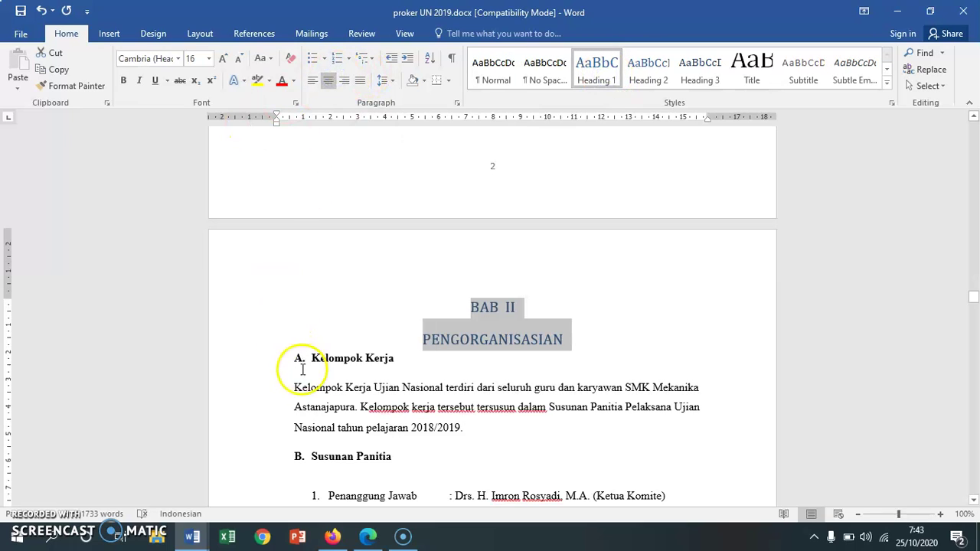
drag(288, 357, 393, 358)
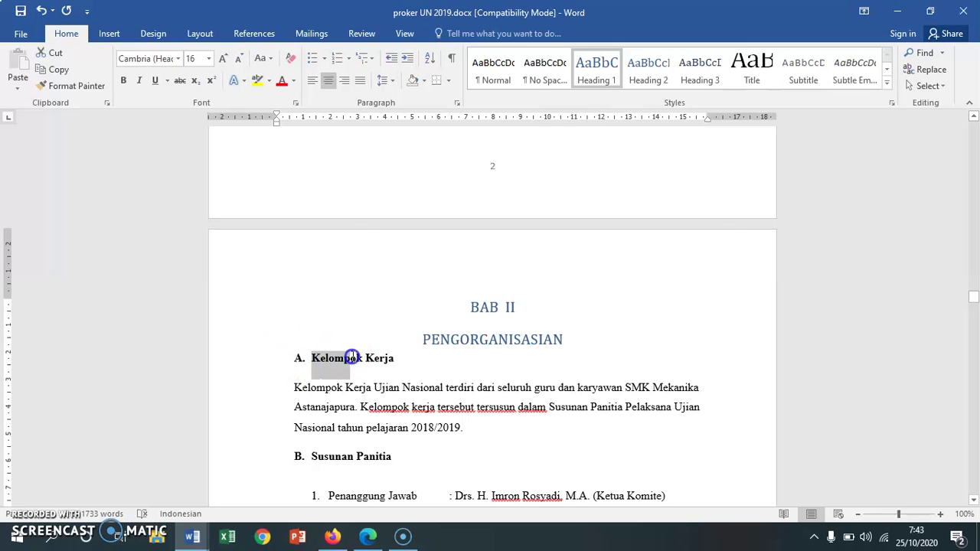
Make Kelompok Kerja a Heading 2 subheading lettered A., moved to the left margin
click(649, 65)
mouse_move(268, 359)
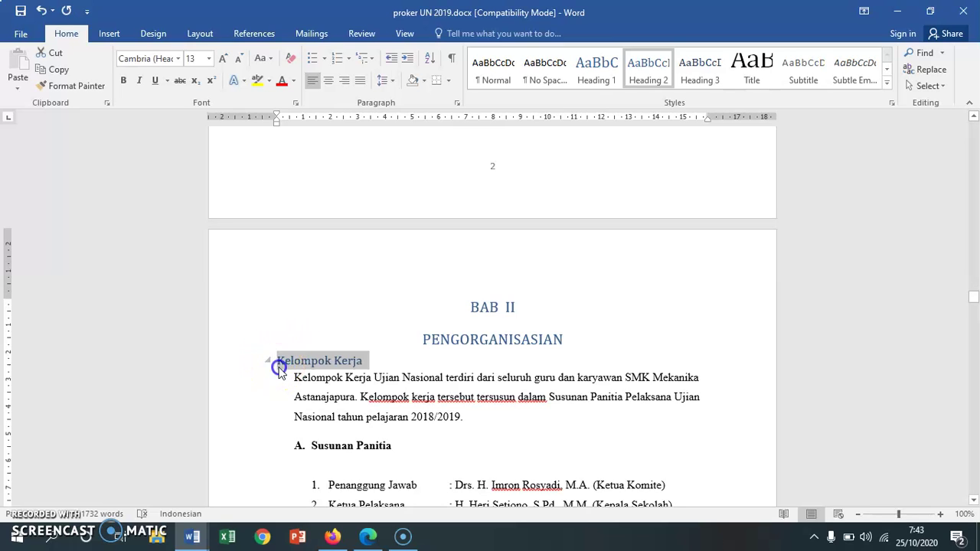
click(278, 366)
text(A.)
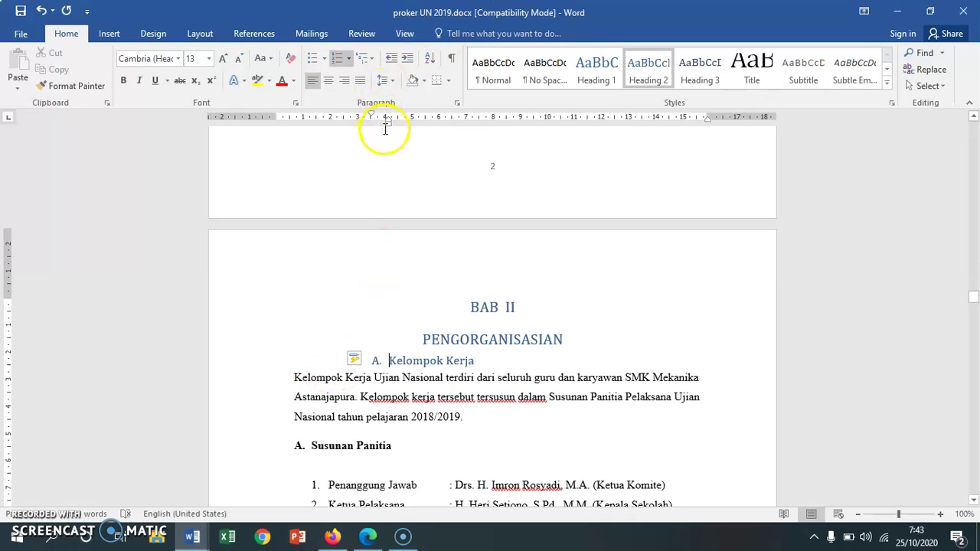
drag(386, 127, 312, 121)
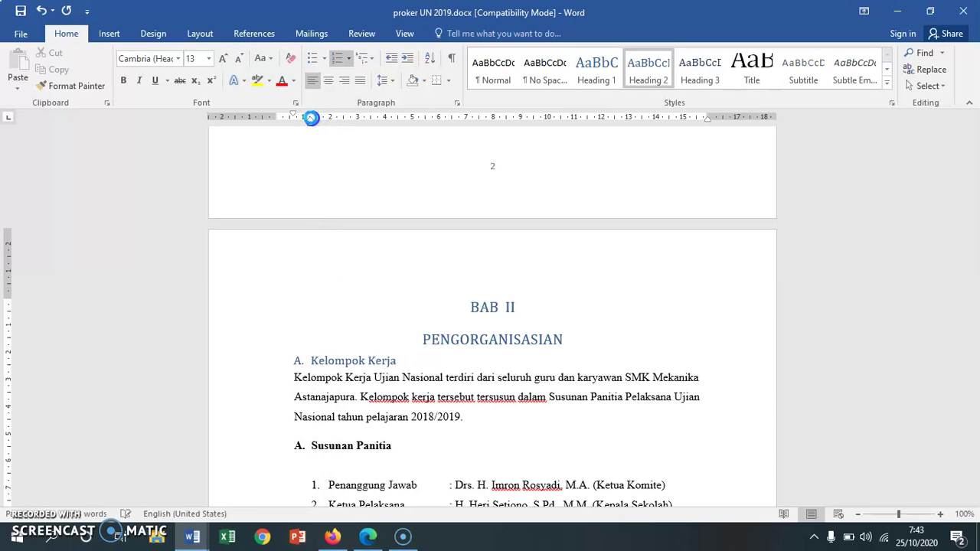
Make Susunan Panitia a Heading 2 subheading lettered B., moved to the left margin
click(274, 443)
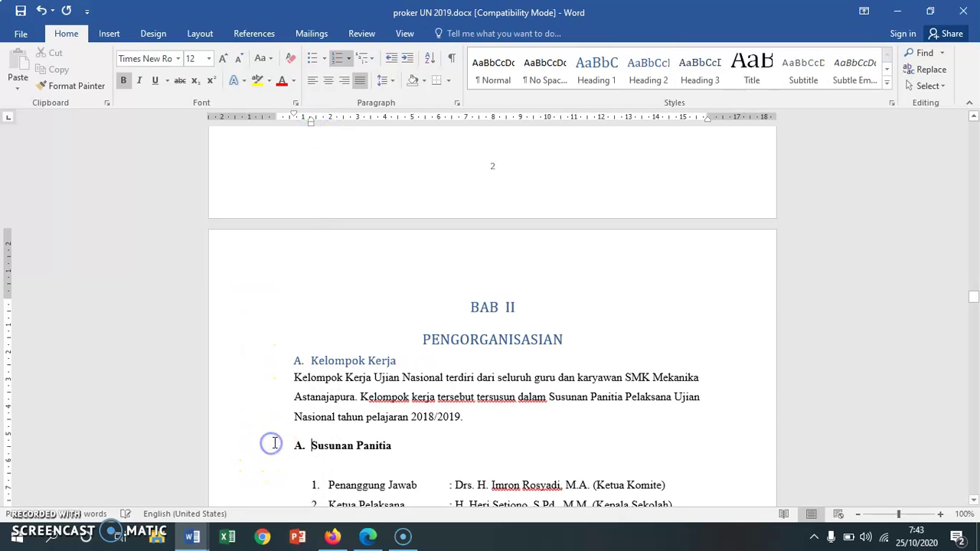
click(222, 445)
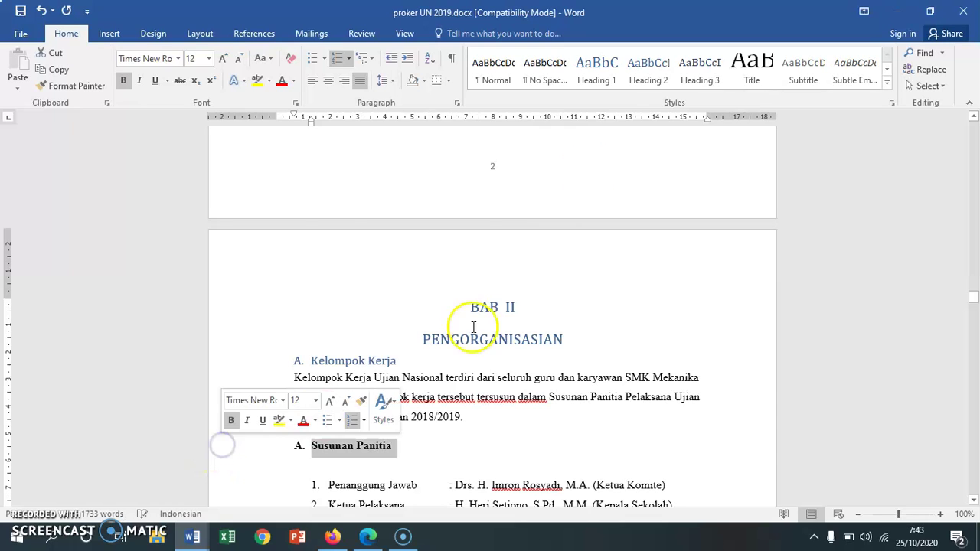
click(648, 67)
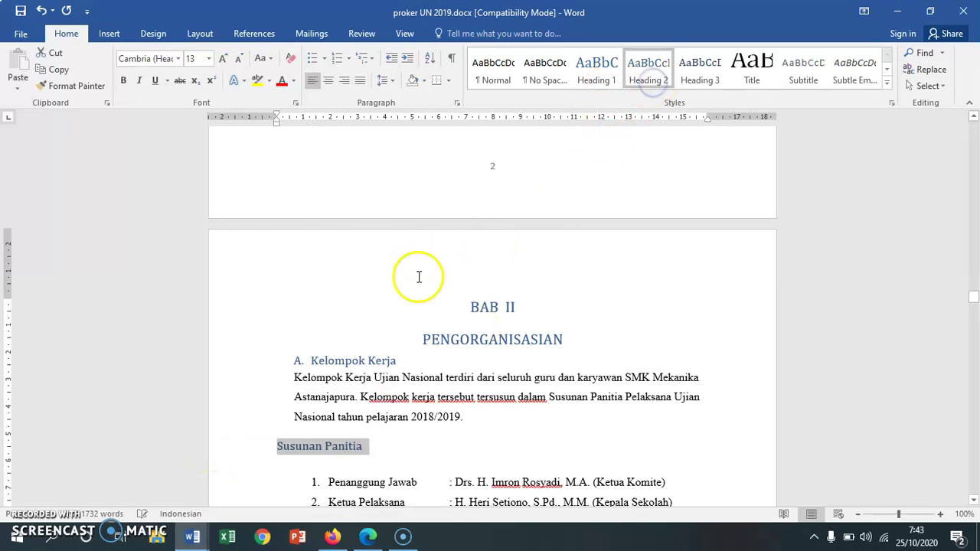
click(277, 445)
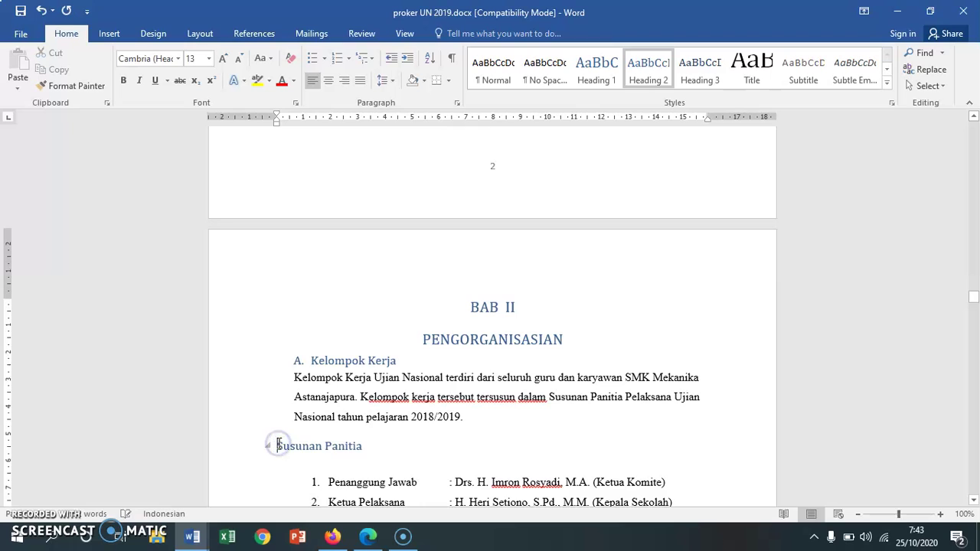
click(37, 521)
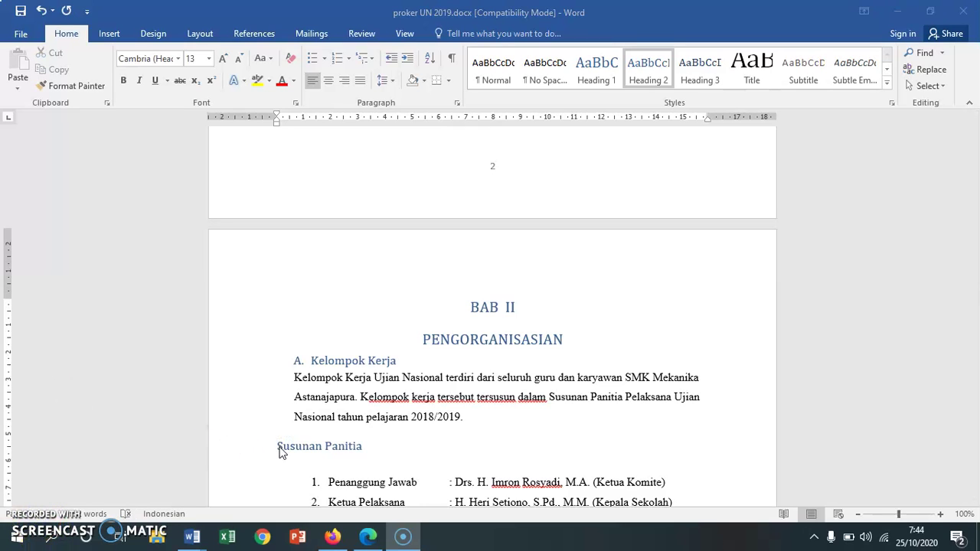
click(279, 447)
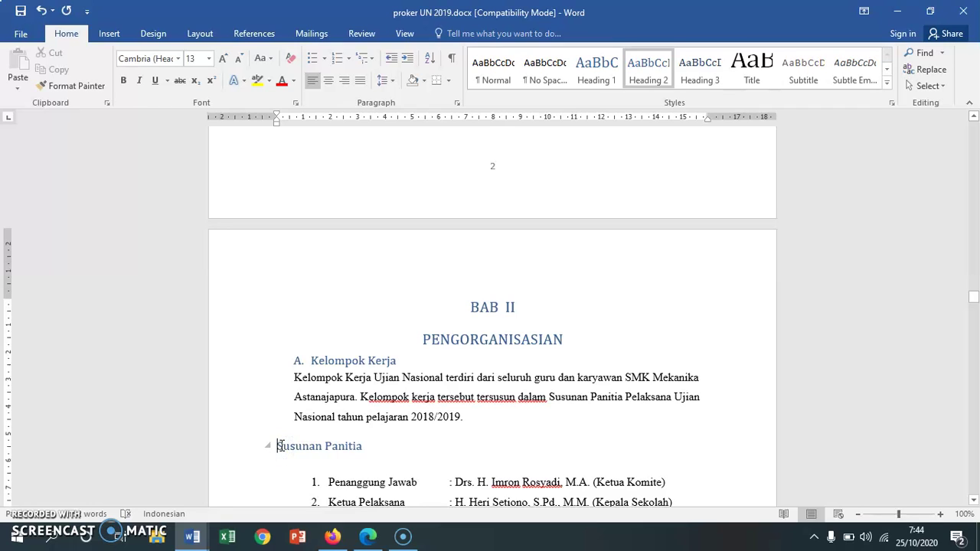
text(B.)
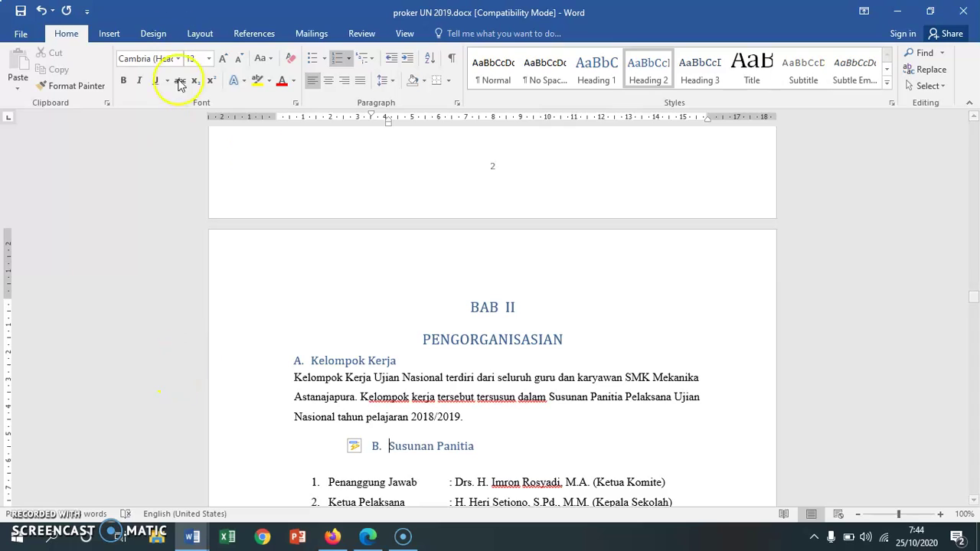
drag(388, 122, 313, 143)
Apply the Heading 2 style to the Uraian Tugas line
scroll(401, 252, down, 8)
scroll(332, 284, down, 7)
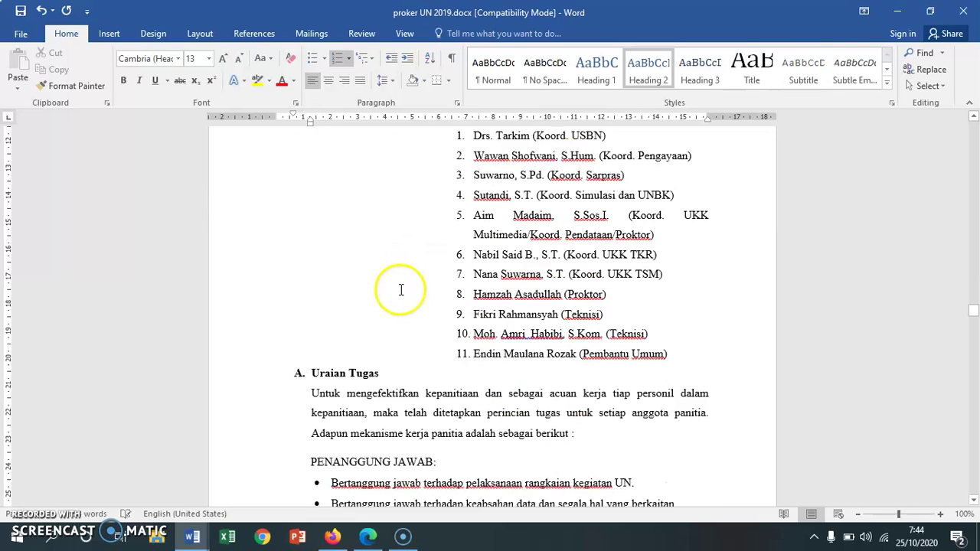
scroll(400, 289, down, 5)
click(250, 166)
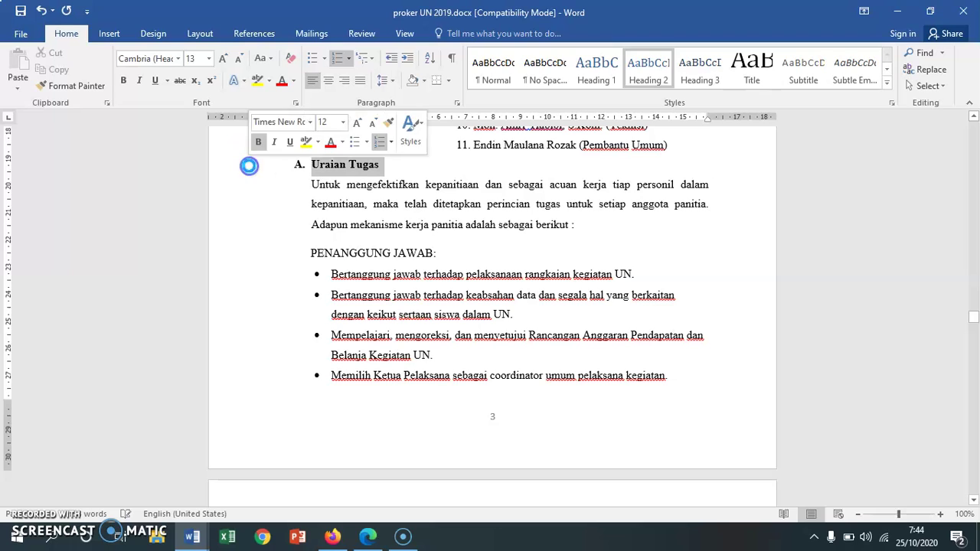
click(650, 76)
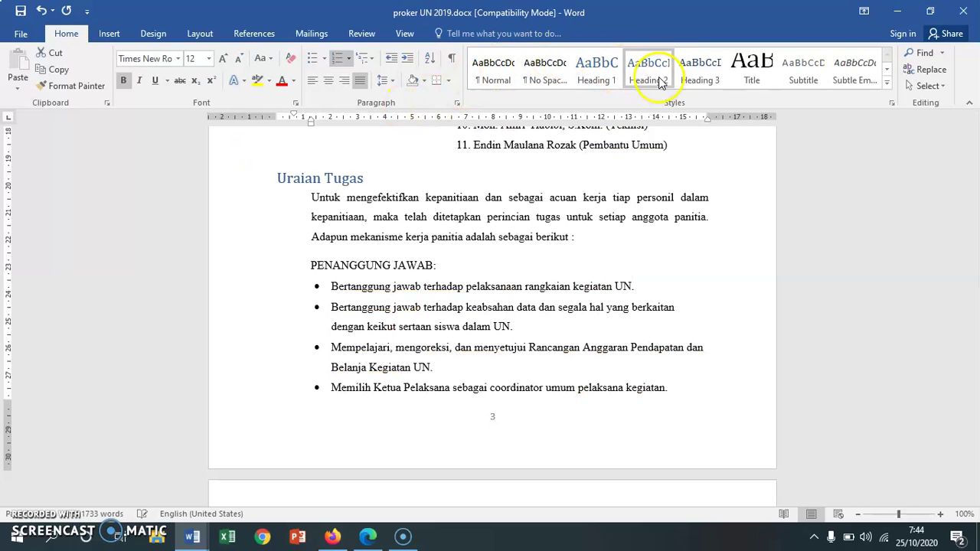
click(659, 76)
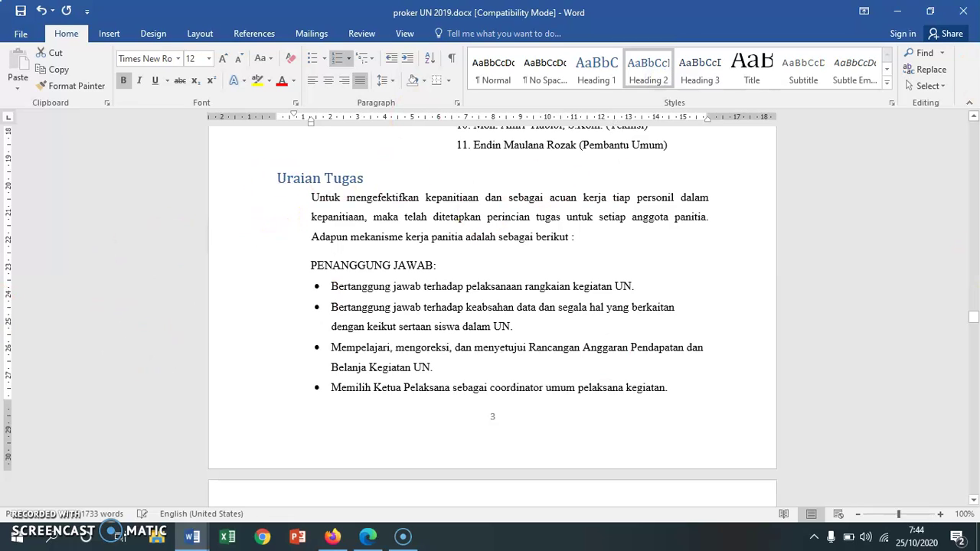
scroll(328, 197, up, 2)
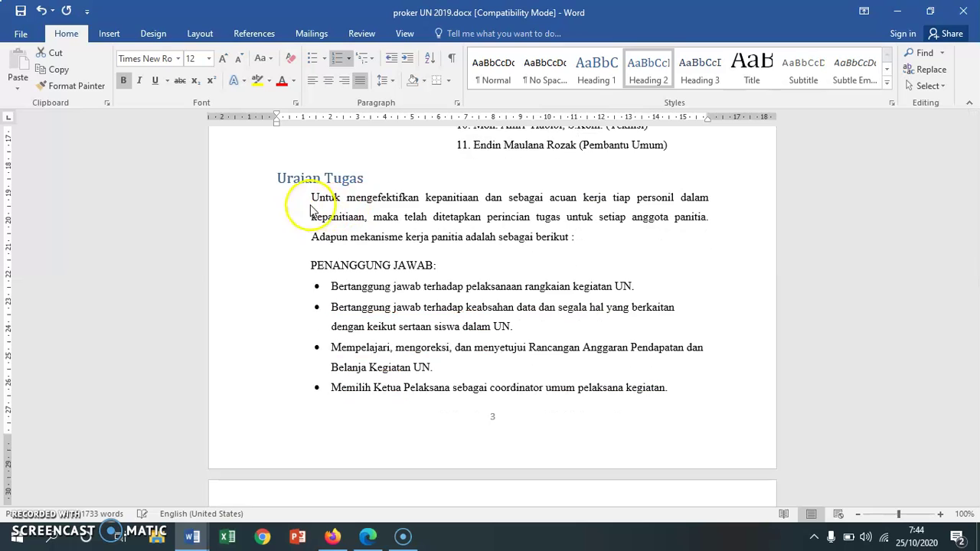
scroll(256, 350, down, 2)
scroll(280, 212, up, 6)
scroll(273, 442, down, 6)
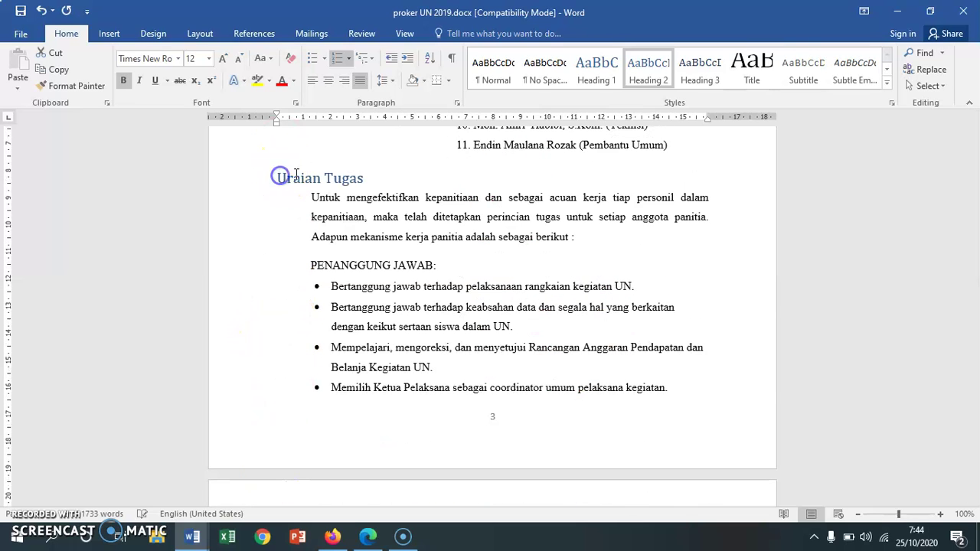
Letter Uraian Tugas as C. and shift it back to the left margin
click(442, 177)
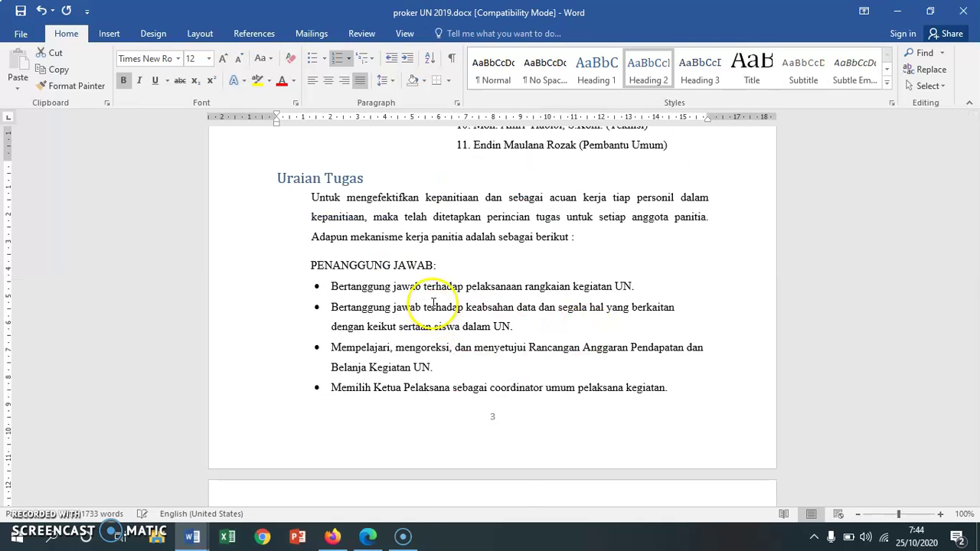
scroll(429, 299, up, 10)
scroll(433, 304, down, 10)
scroll(434, 299, up, 8)
scroll(434, 297, down, 8)
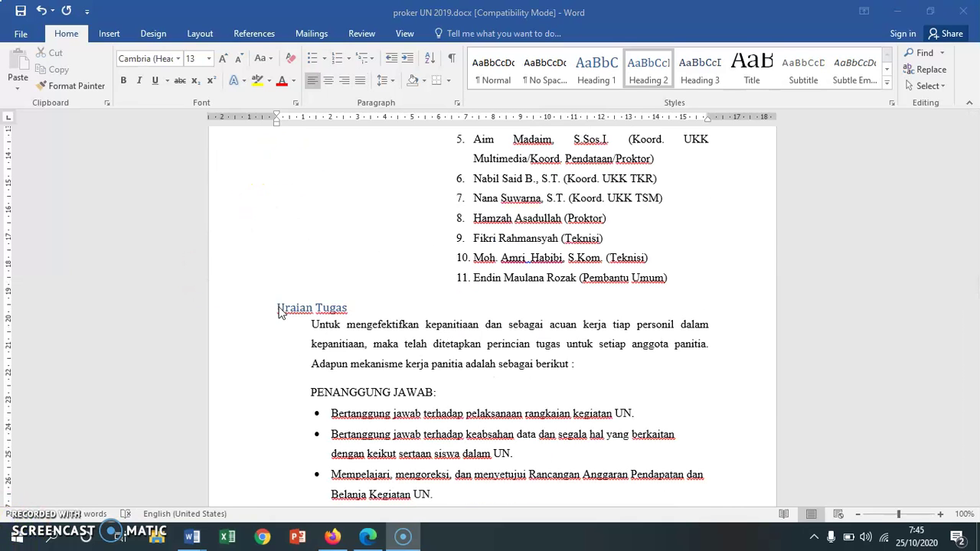
click(278, 308)
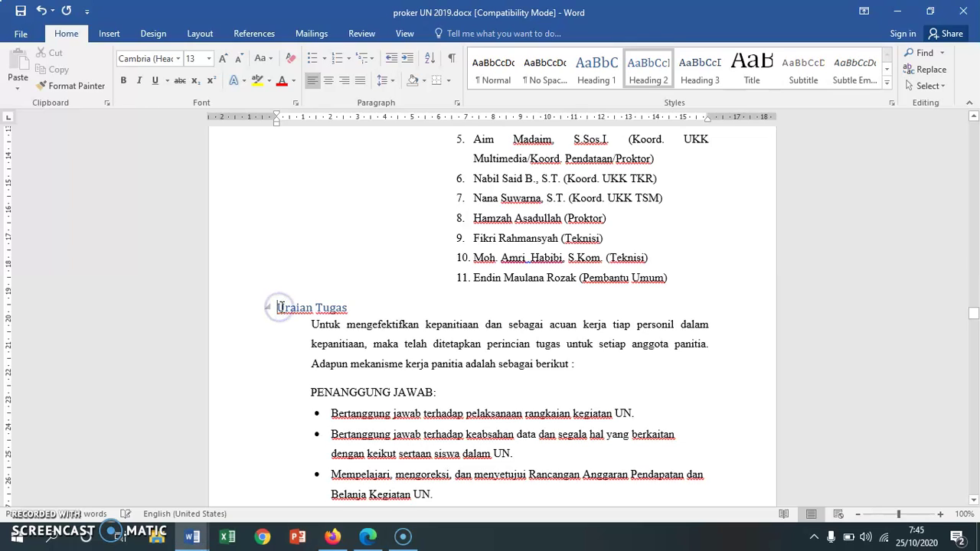
text(C.)
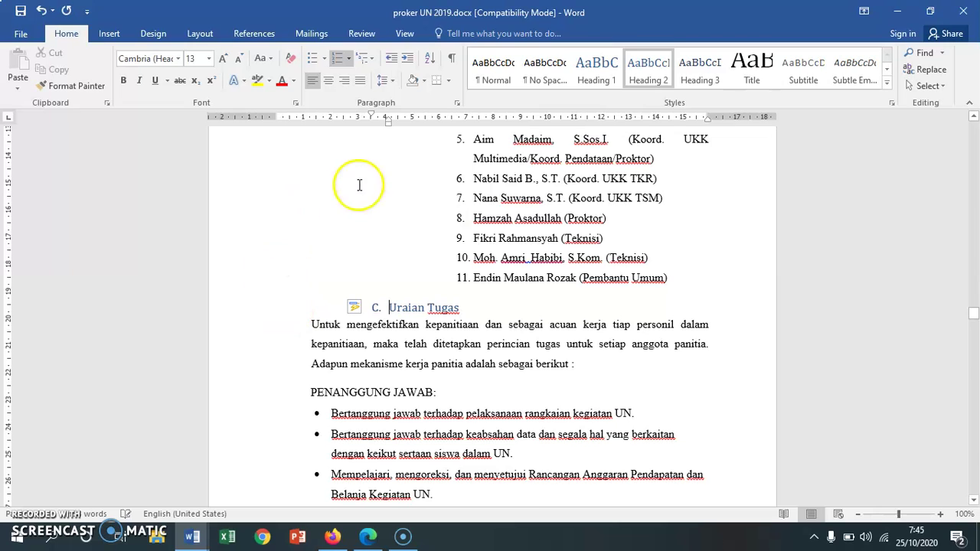
drag(371, 125, 324, 140)
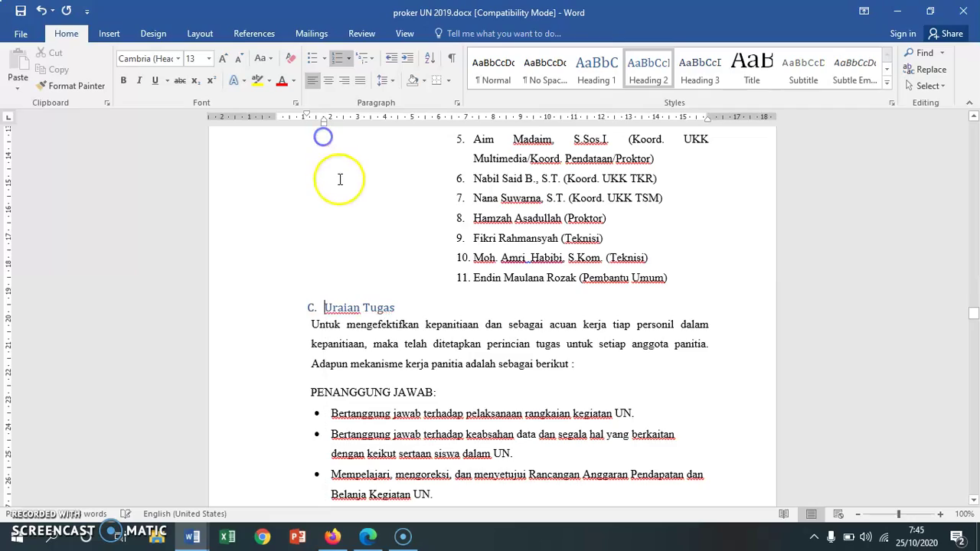
Apply the Heading 2 style to the Pengorganisasian Peserta line
scroll(340, 180, up, 4)
scroll(341, 185, down, 7)
scroll(340, 185, down, 3)
scroll(340, 191, down, 3)
scroll(340, 195, down, 3)
scroll(339, 200, down, 3)
scroll(340, 205, down, 5)
scroll(337, 203, down, 5)
scroll(337, 203, down, 5)
scroll(338, 206, down, 5)
scroll(339, 206, down, 5)
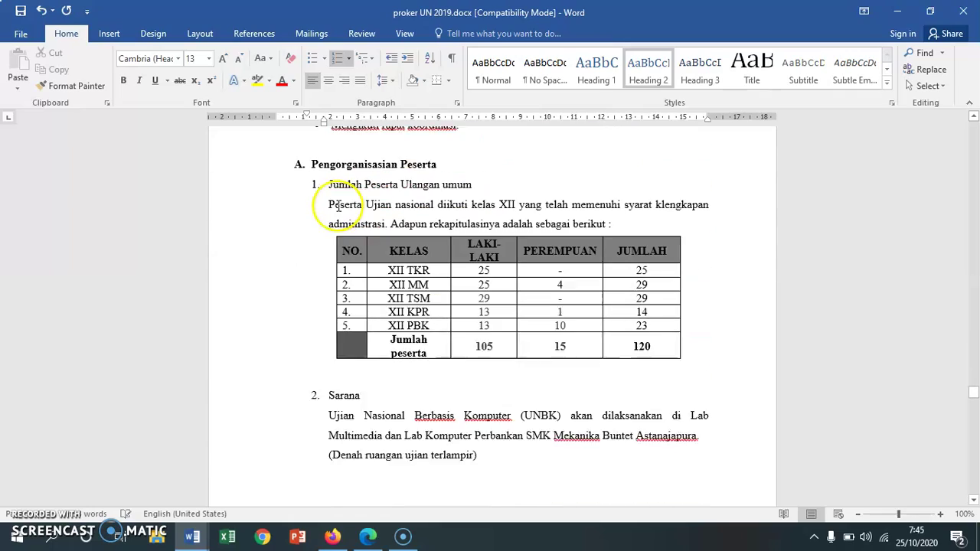
click(257, 151)
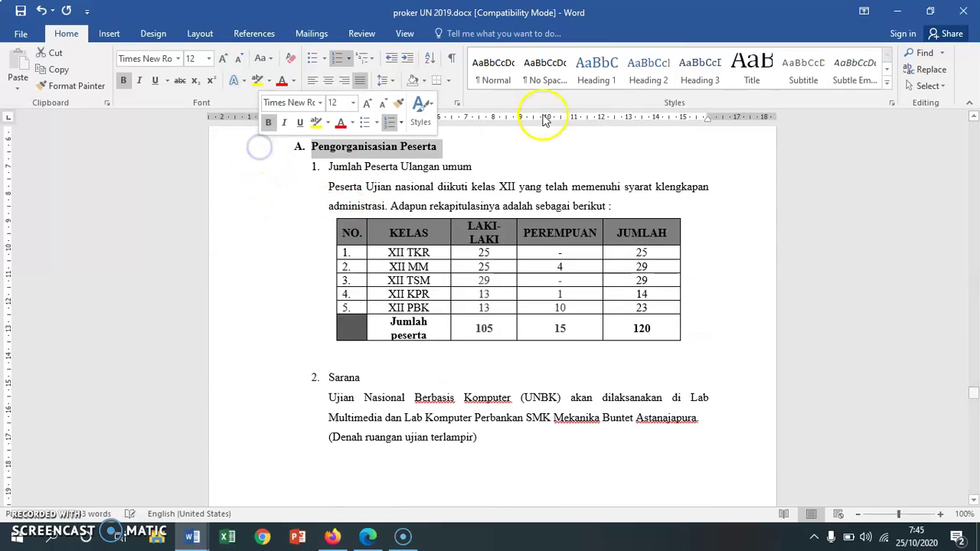
click(644, 68)
click(642, 67)
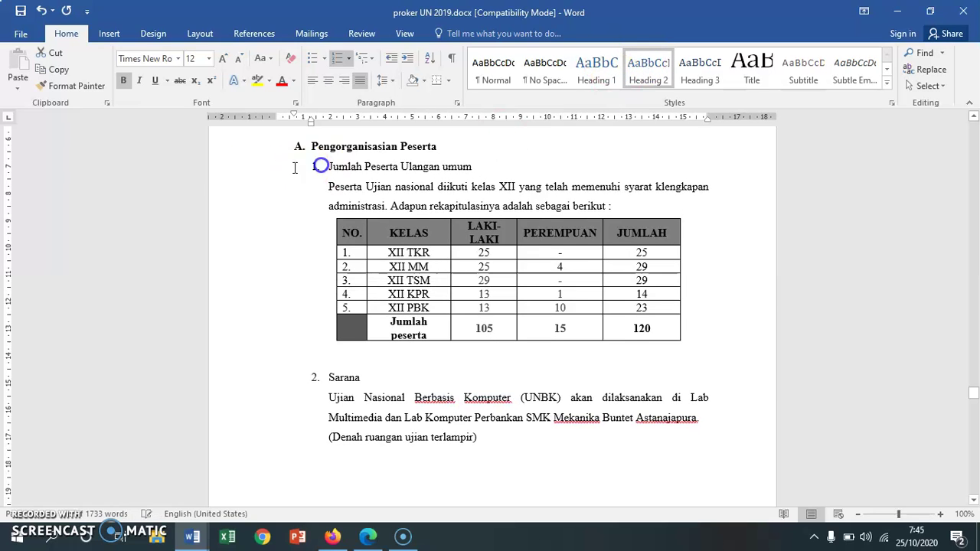
Letter Pengorganisasian Peserta as D. at the left margin, then move down to BAB III
click(279, 159)
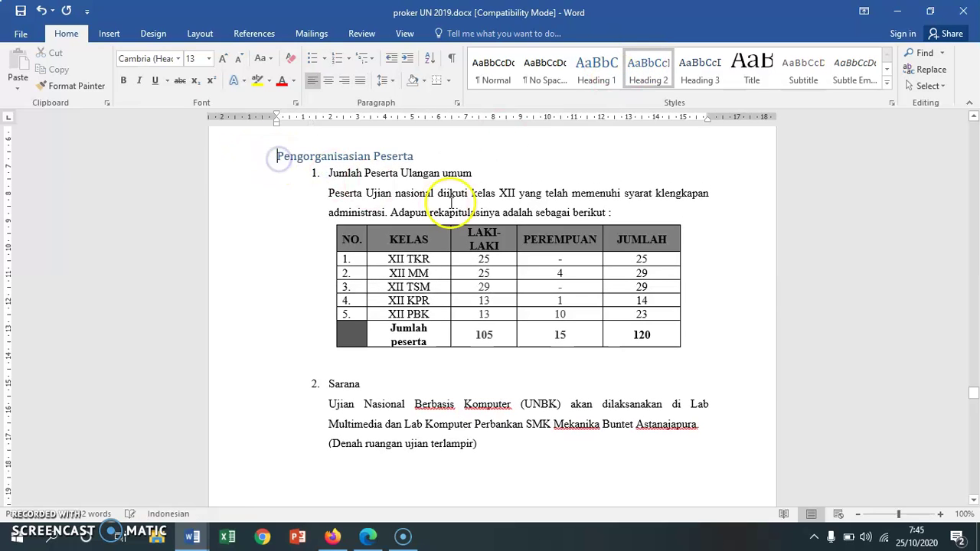
text(D.)
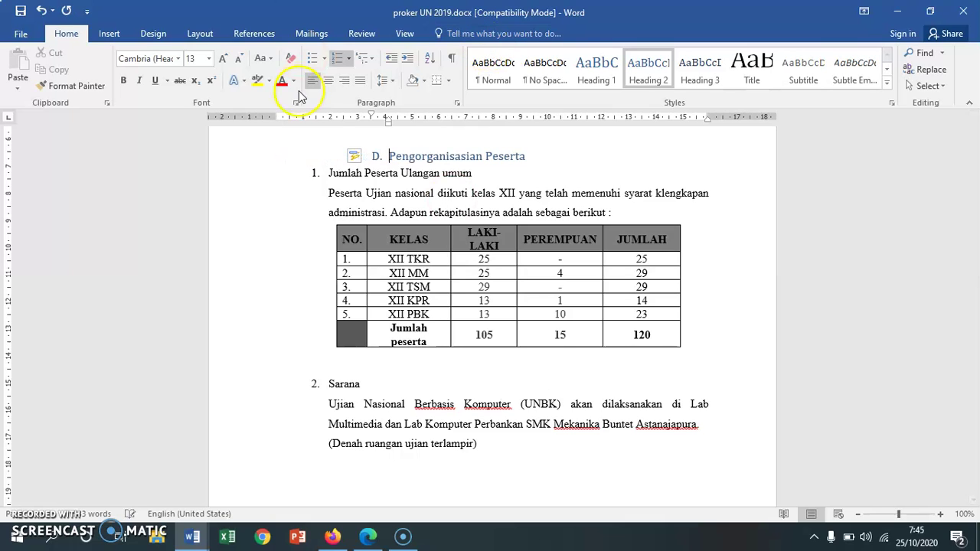
drag(390, 127, 324, 130)
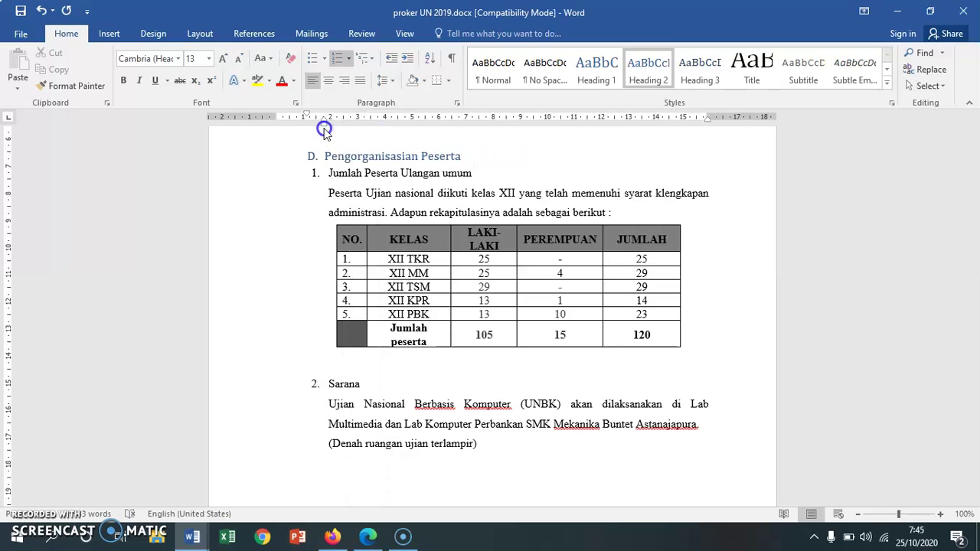
scroll(401, 371, down, 4)
scroll(406, 363, down, 8)
scroll(405, 363, down, 4)
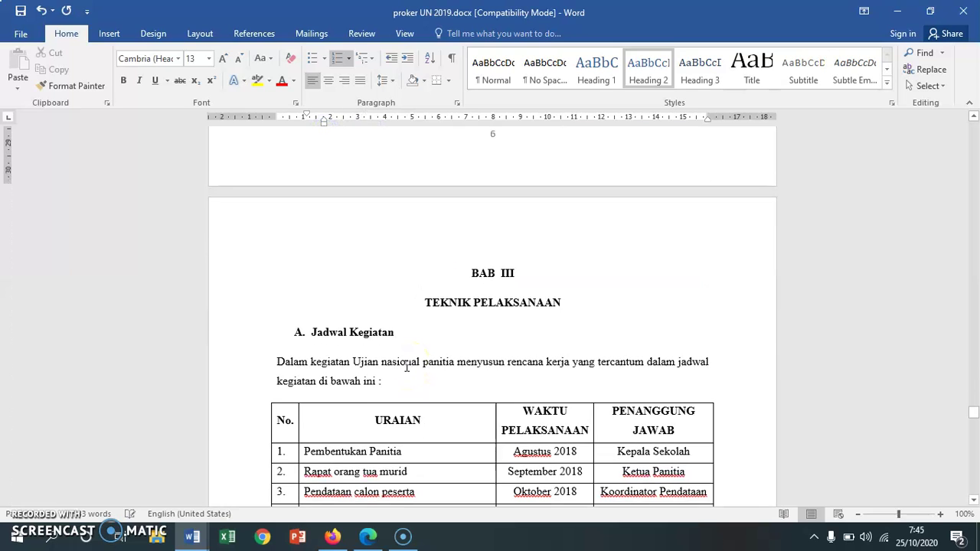
Make the BAB III and TEKNIK PELAKSANAAN lines a centred Heading 1
mouse_move(469, 269)
mouse_down()
mouse_move(487, 293)
mouse_move(525, 303)
mouse_up()
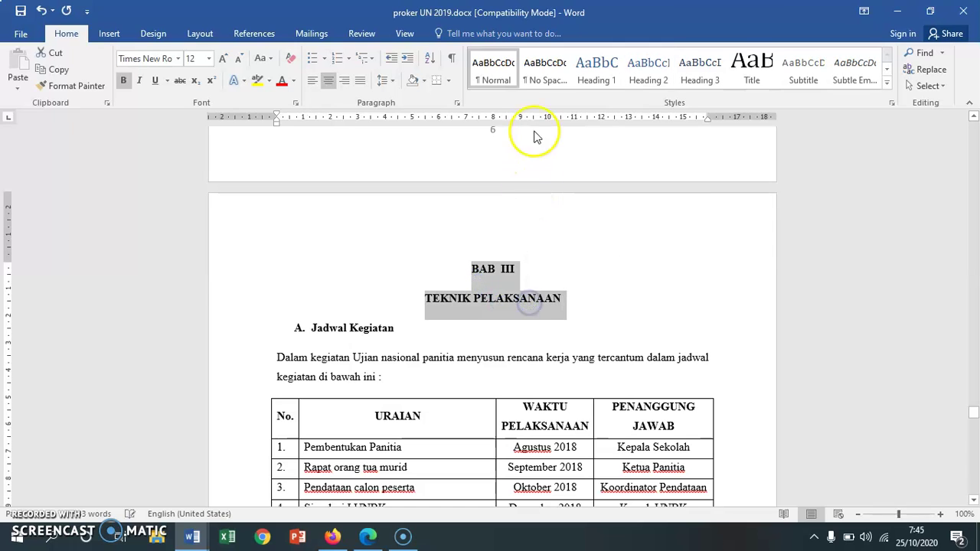
click(648, 69)
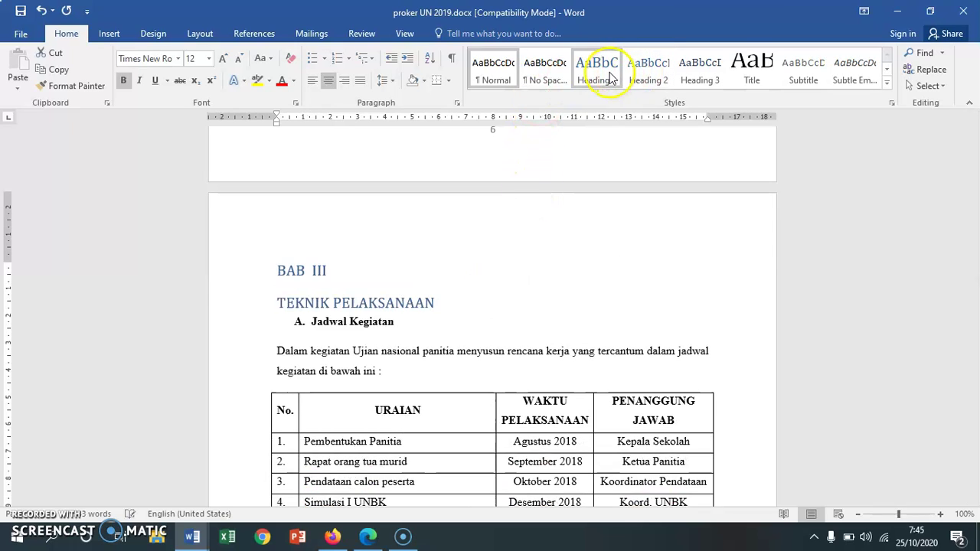
click(610, 77)
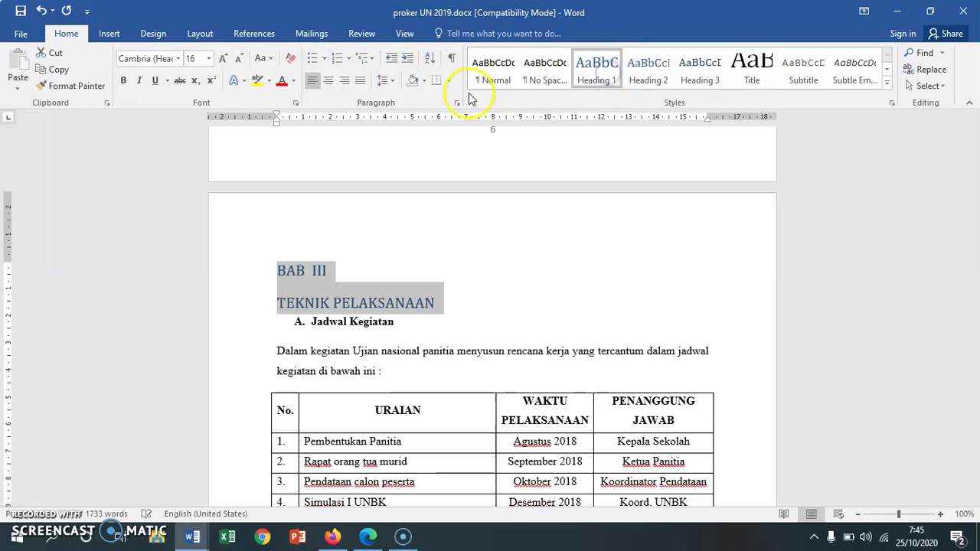
click(329, 83)
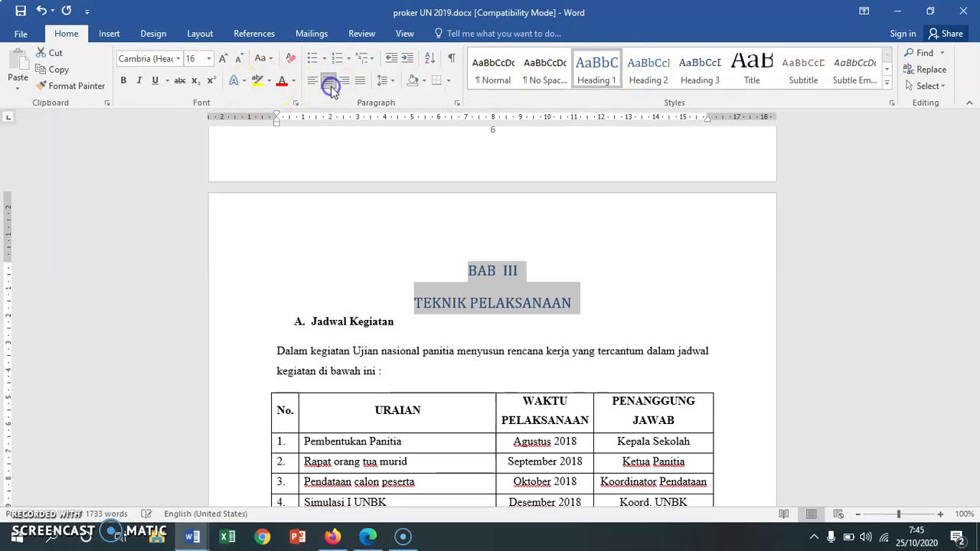
Make Jadwal Kegiatan a Heading 2 lettered A., aligned to the left margin
click(239, 320)
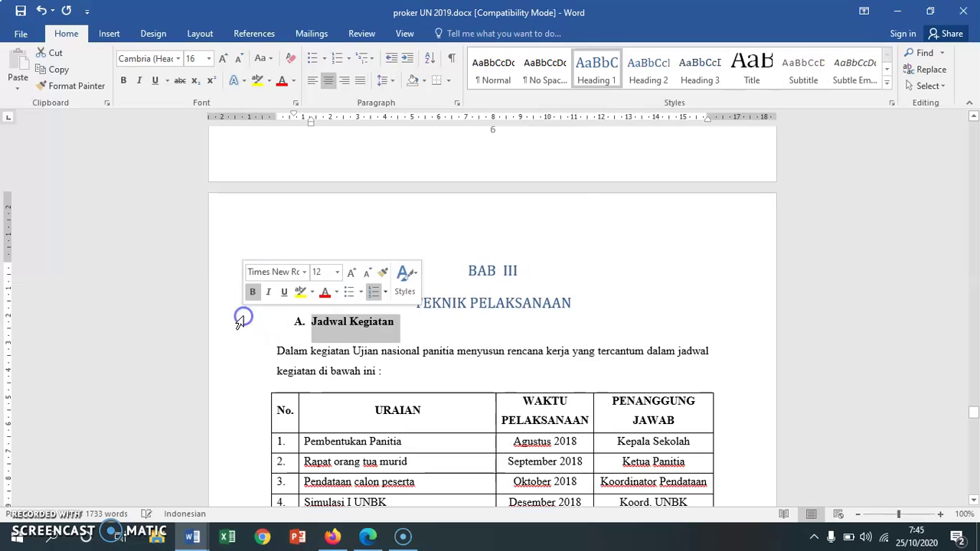
click(663, 67)
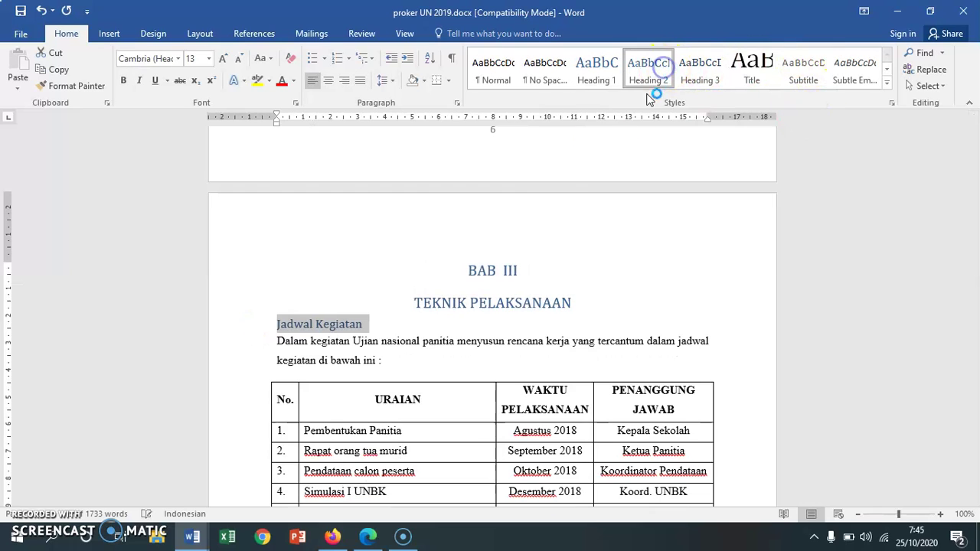
click(277, 320)
text(A.)
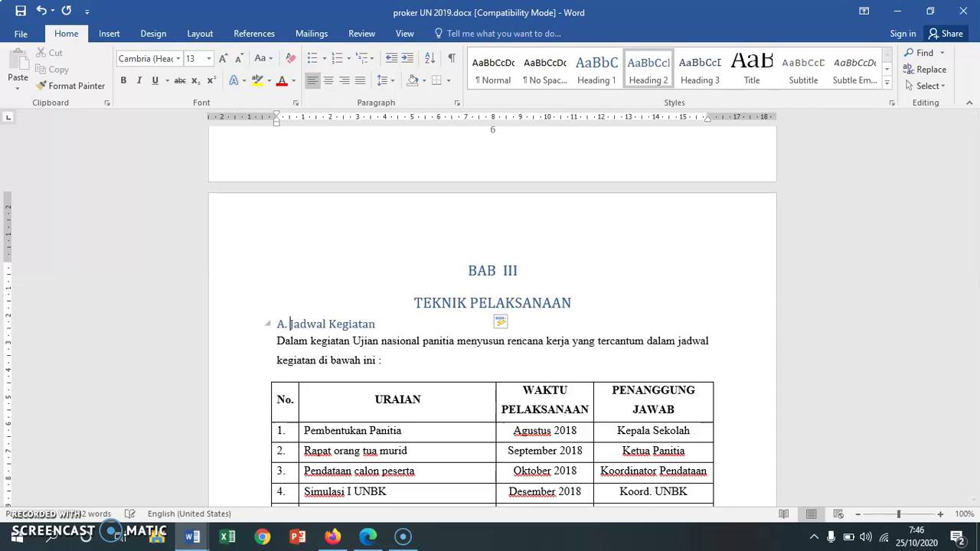
click(338, 58)
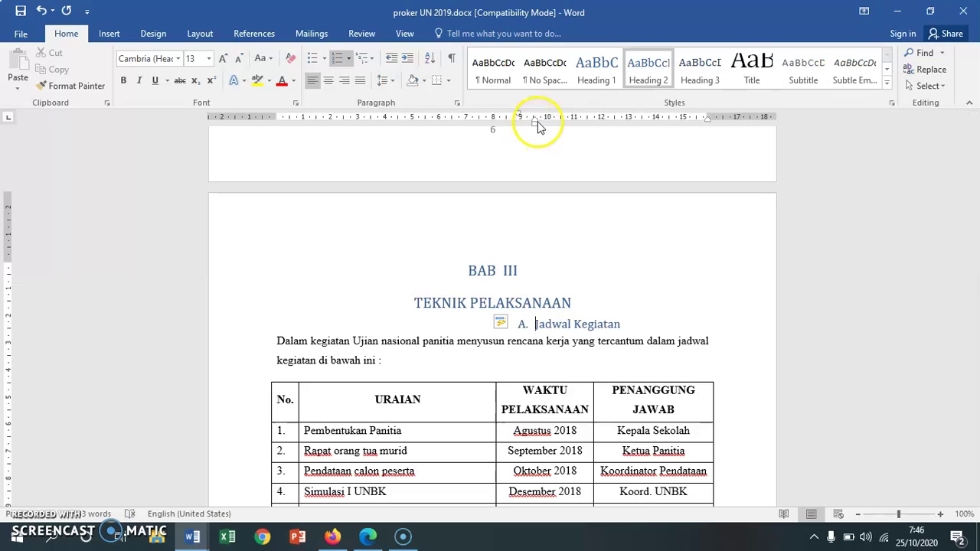
drag(536, 122, 282, 144)
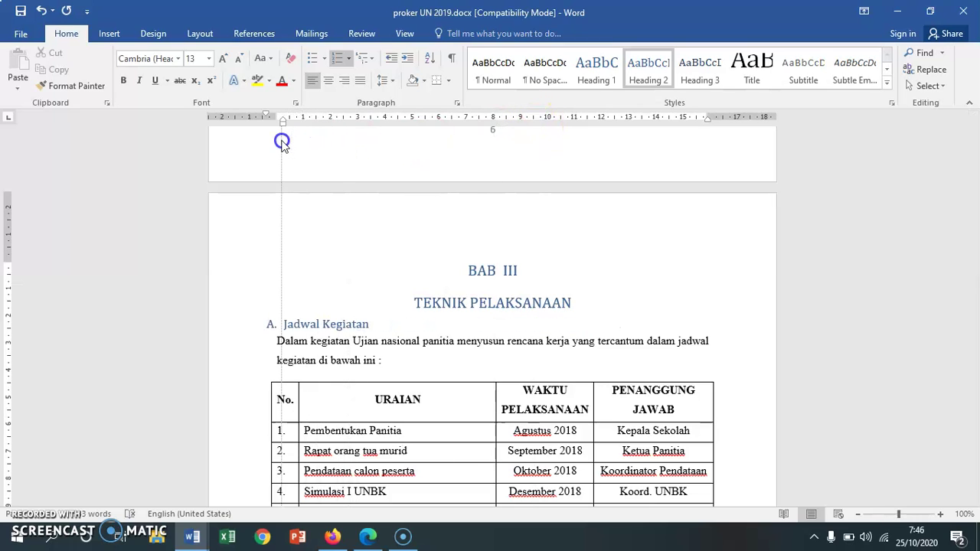
drag(282, 144, 288, 144)
scroll(357, 216, down, 15)
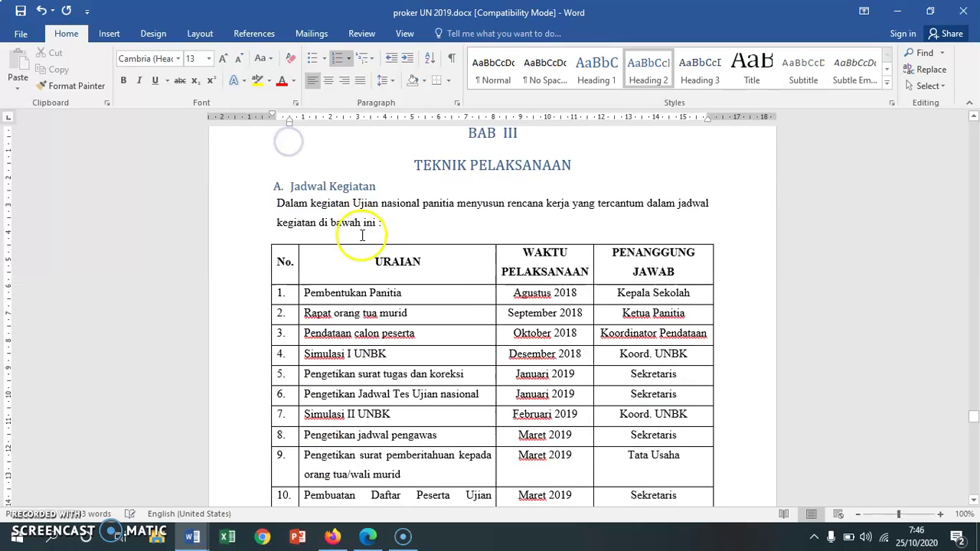
Make Anggaran Dana a Heading 2 lettered B., moved to the left margin
click(216, 244)
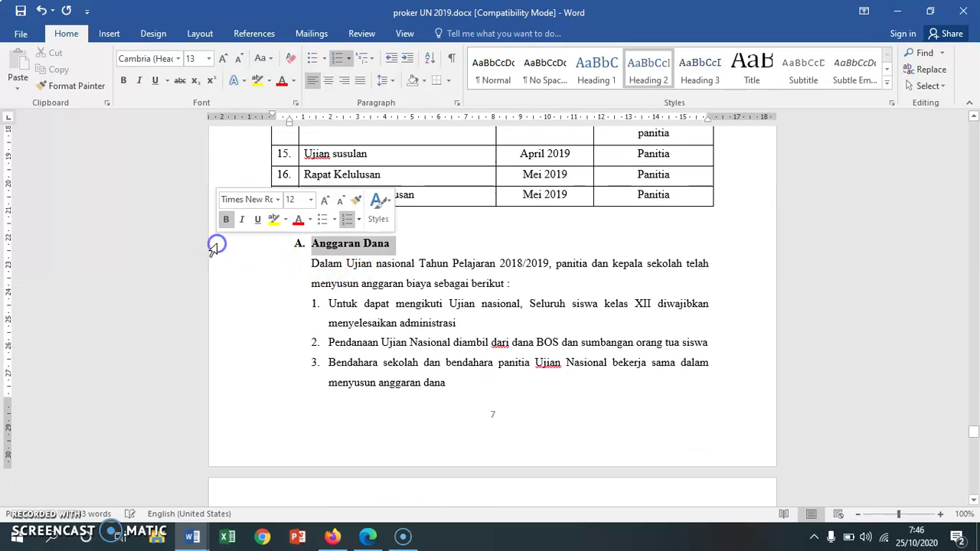
click(648, 69)
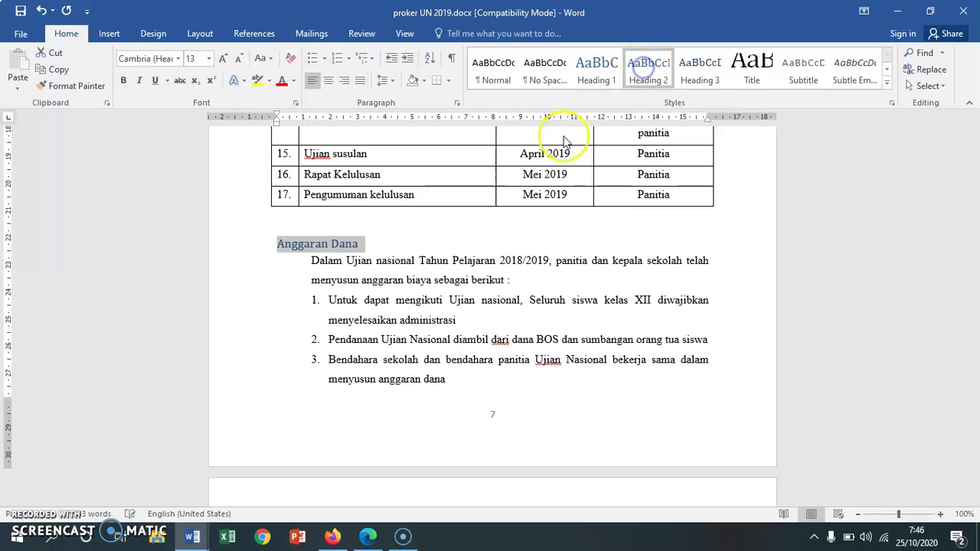
click(282, 244)
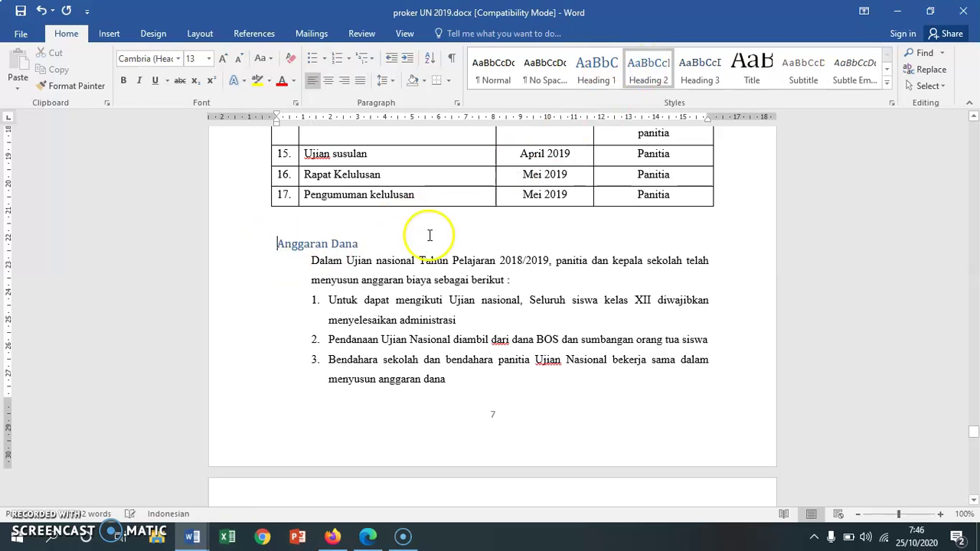
text(B.)
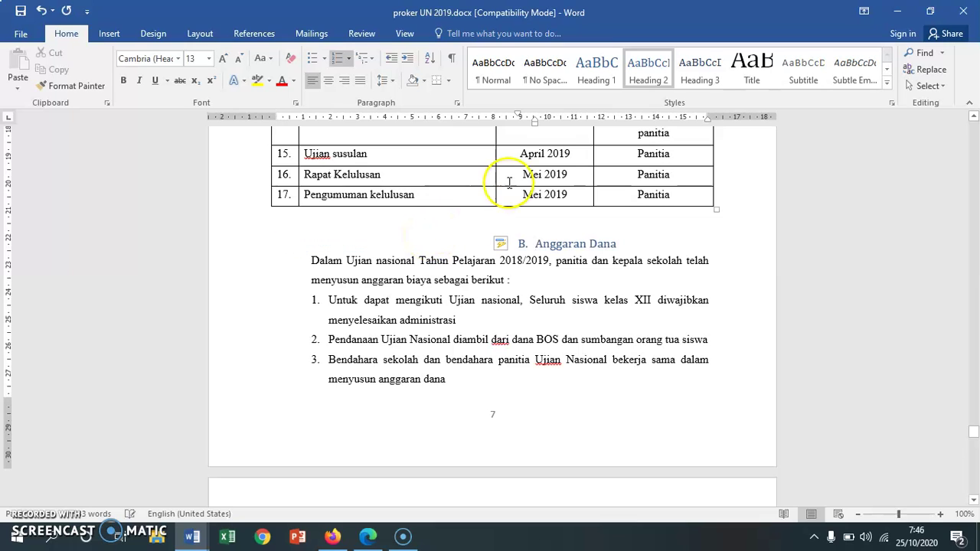
drag(534, 122, 308, 152)
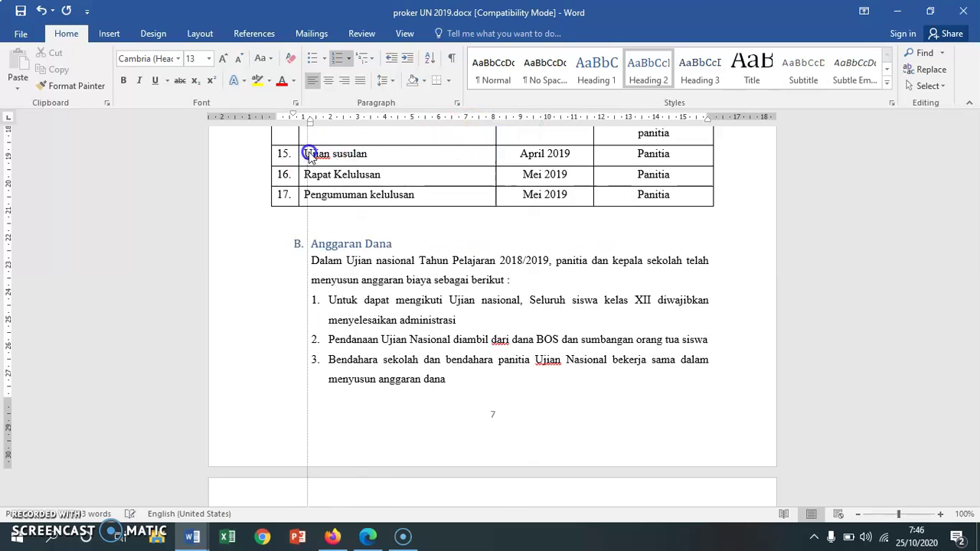
Make Laporan Hasil Ujian Nasional a Heading 2 lettered C., aligned with the other sections
scroll(373, 319, down, 8)
click(249, 282)
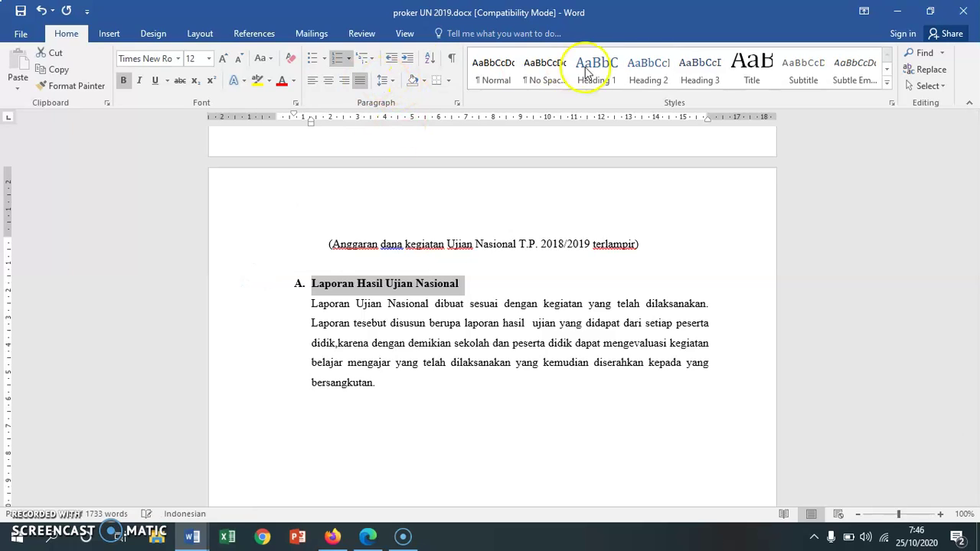
click(648, 67)
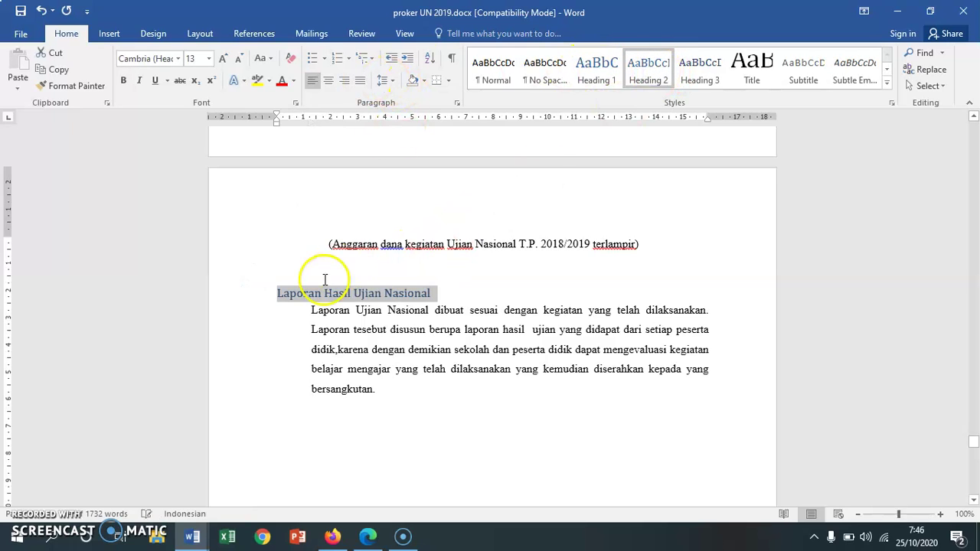
click(276, 294)
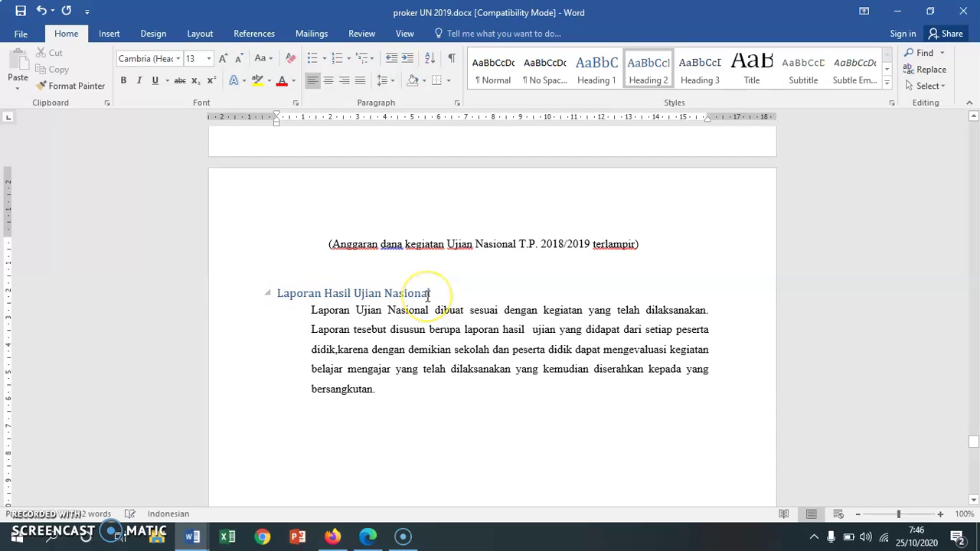
text(C)
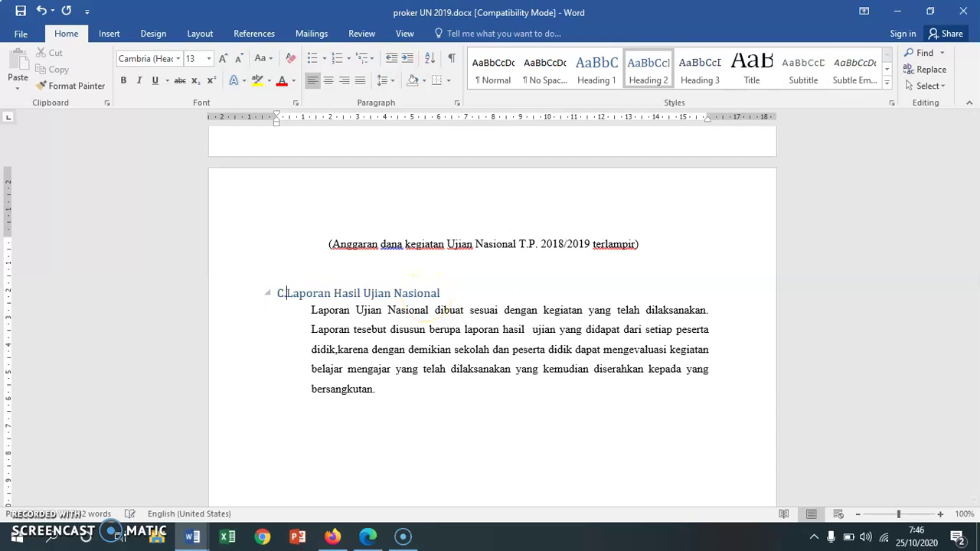
text(.)
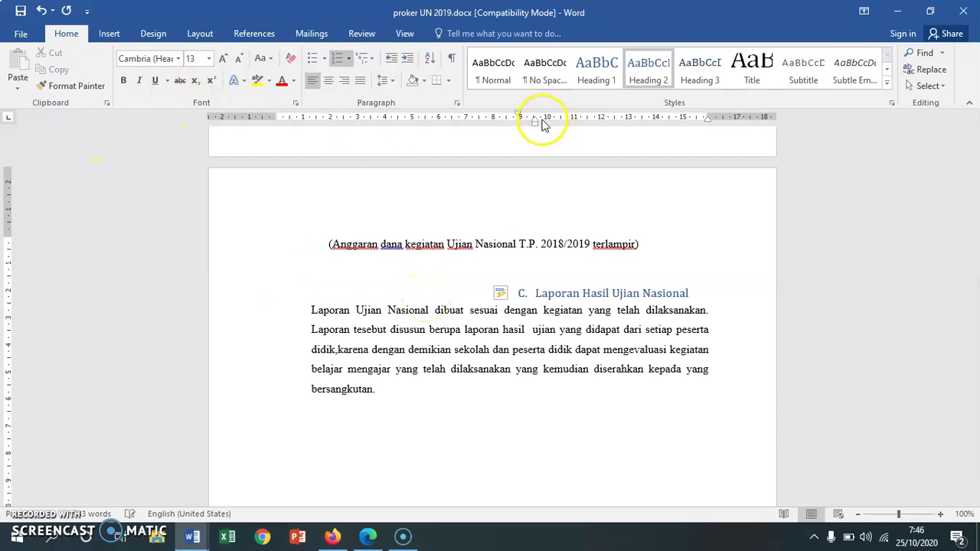
mouse_move(535, 123)
mouse_down()
mouse_move(360, 140)
mouse_move(317, 157)
mouse_up()
Make the BAB IV and PENUTUP lines a centred Heading 1
scroll(444, 350, down, 12)
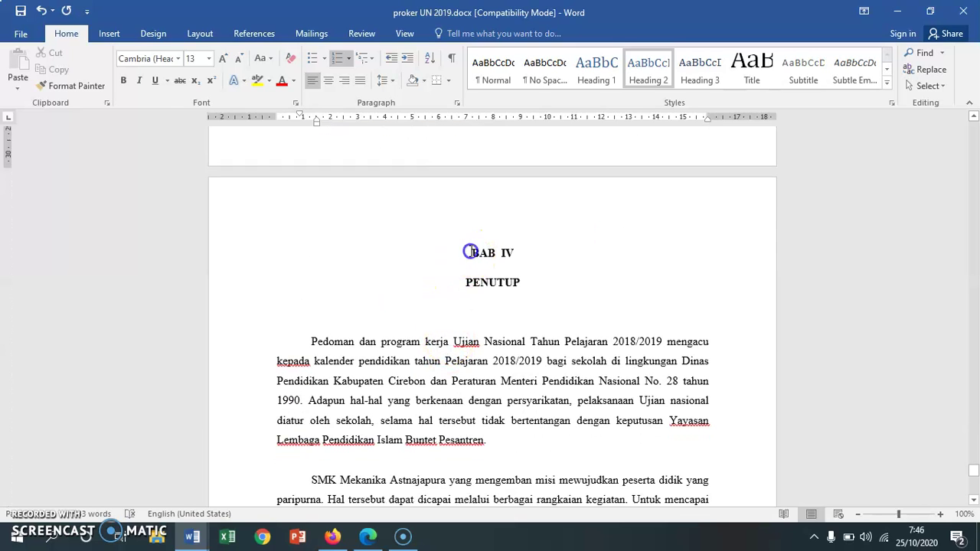
drag(446, 253, 520, 283)
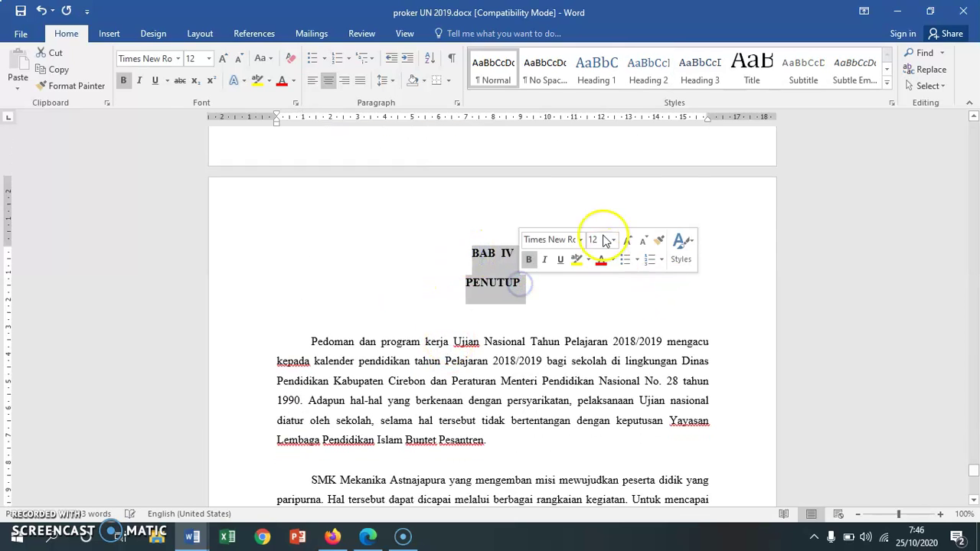
click(617, 79)
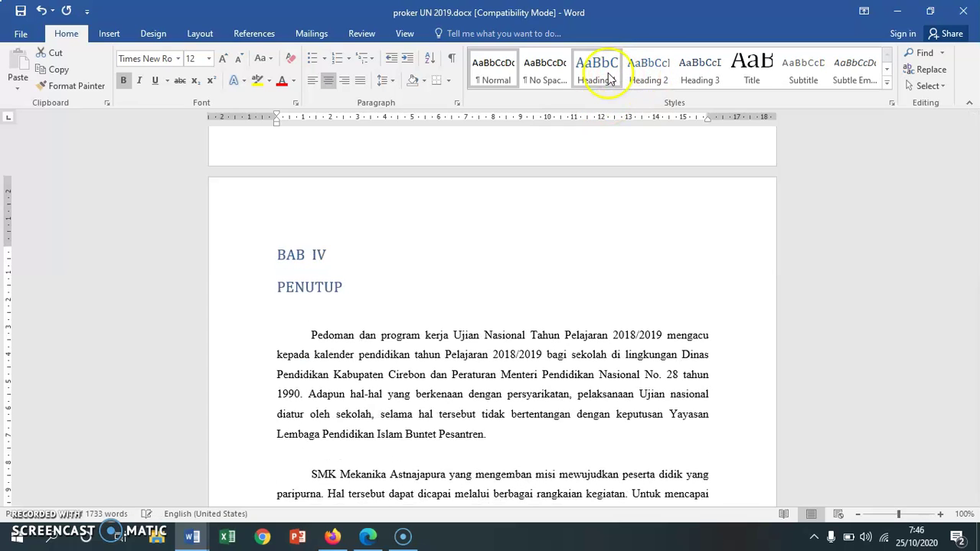
click(613, 79)
click(325, 82)
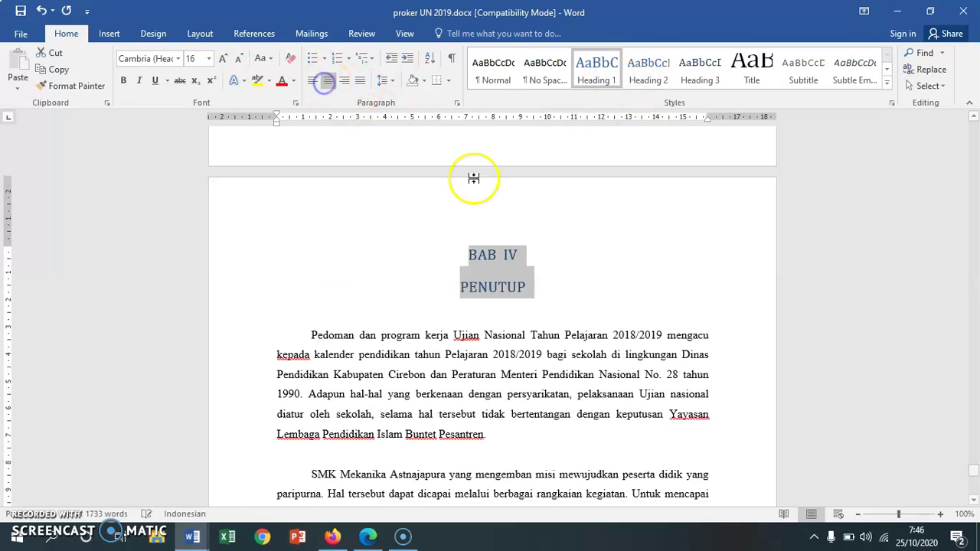
Scroll back up through the document to the DAFTAR ISI page
scroll(471, 177, down, 5)
scroll(460, 284, down, 4)
scroll(484, 247, down, 5)
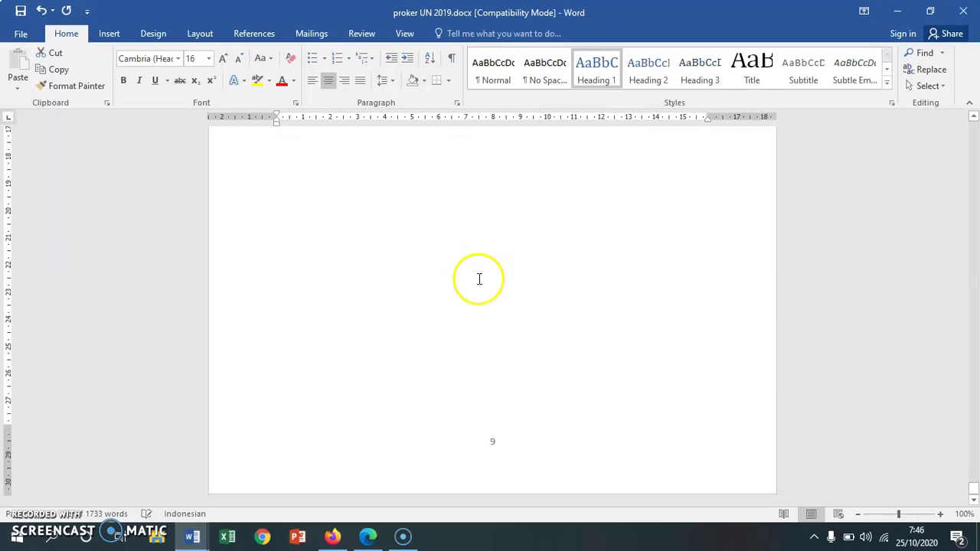
scroll(480, 288, up, 5)
scroll(480, 293, up, 5)
scroll(480, 295, up, 5)
scroll(478, 294, up, 5)
scroll(478, 293, up, 5)
scroll(478, 295, up, 5)
scroll(478, 295, up, 5)
scroll(476, 291, up, 5)
scroll(477, 287, up, 5)
scroll(480, 269, up, 5)
scroll(480, 268, up, 5)
scroll(460, 291, up, 5)
scroll(444, 303, up, 5)
scroll(444, 301, up, 5)
scroll(441, 299, up, 5)
scroll(430, 298, up, 5)
scroll(410, 322, up, 5)
scroll(376, 349, up, 5)
scroll(366, 348, up, 5)
scroll(366, 349, up, 5)
scroll(366, 348, up, 5)
scroll(367, 348, up, 5)
scroll(366, 348, up, 5)
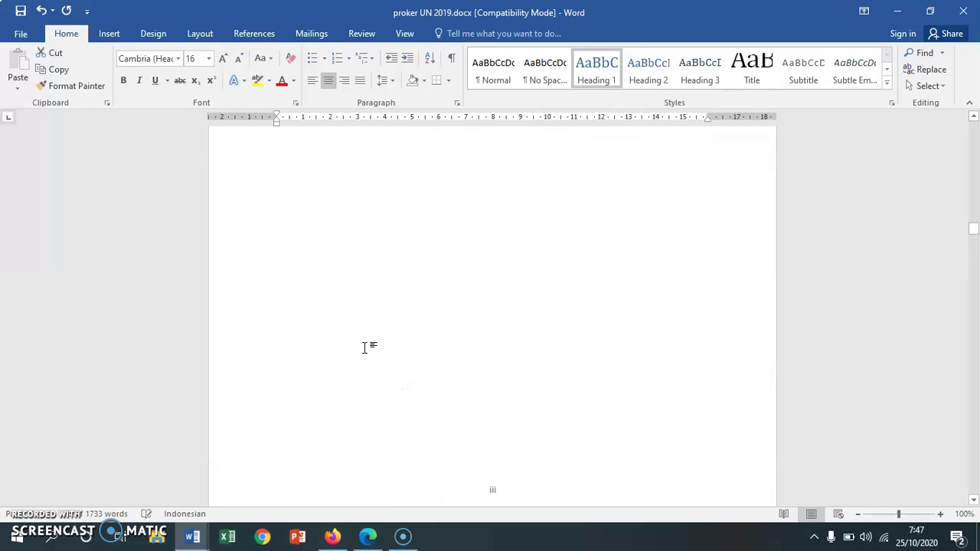
scroll(366, 349, up, 5)
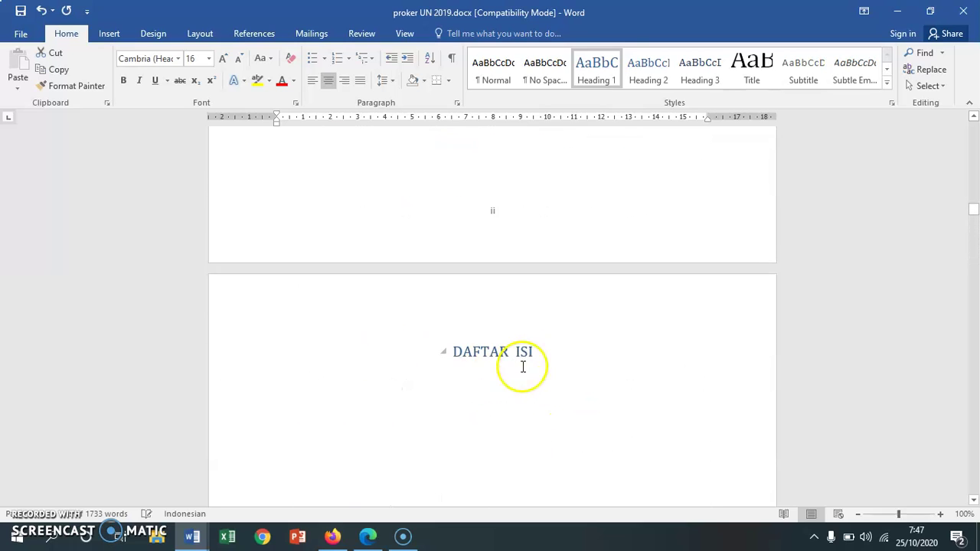
Insert the Automatic Table 2 table of contents on the line below DAFTAR ISI
click(530, 389)
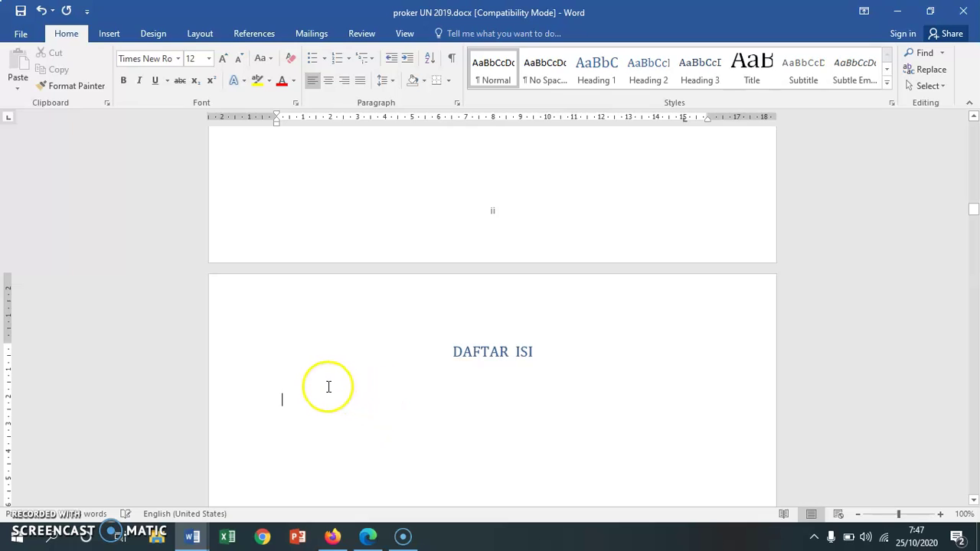
click(246, 34)
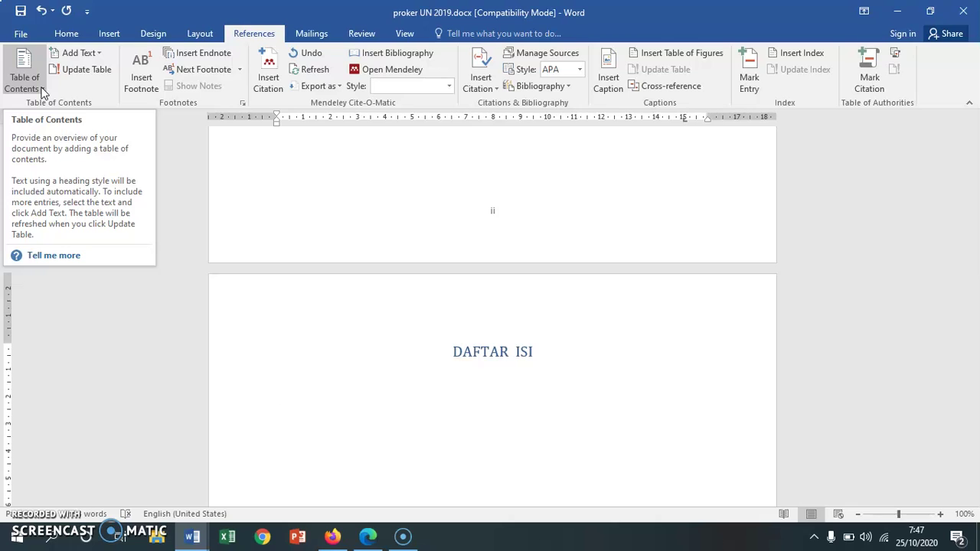
click(42, 91)
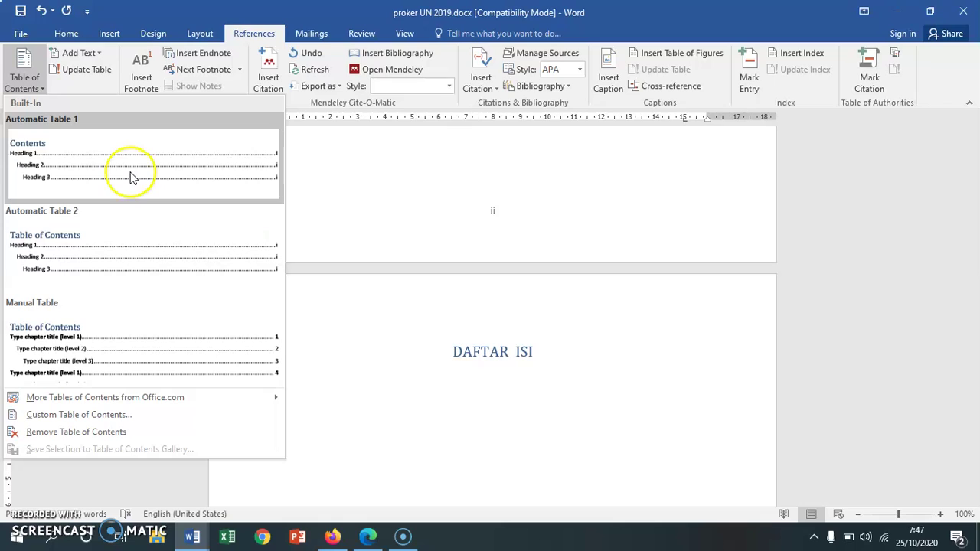
click(132, 241)
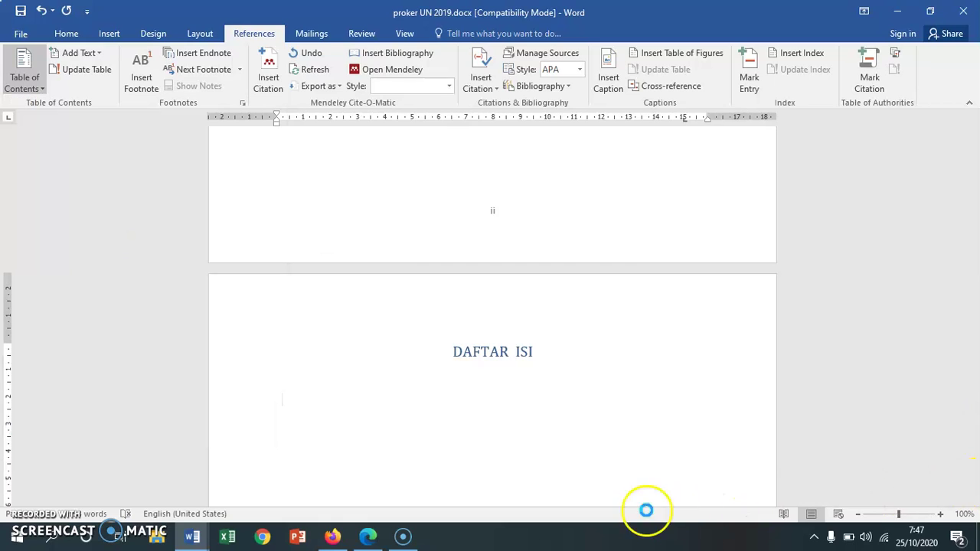
scroll(602, 355, up, 2)
scroll(601, 355, up, 3)
scroll(601, 354, up, 5)
scroll(602, 353, up, 3)
scroll(574, 360, up, 2)
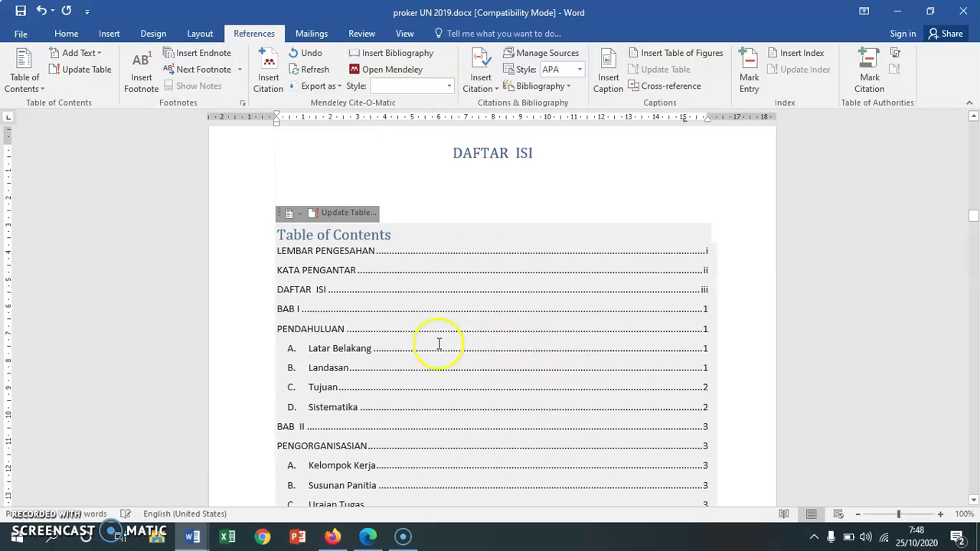
Remove the 'Table of Contents' title text, leaving a blank line above the entries
click(416, 291)
click(472, 199)
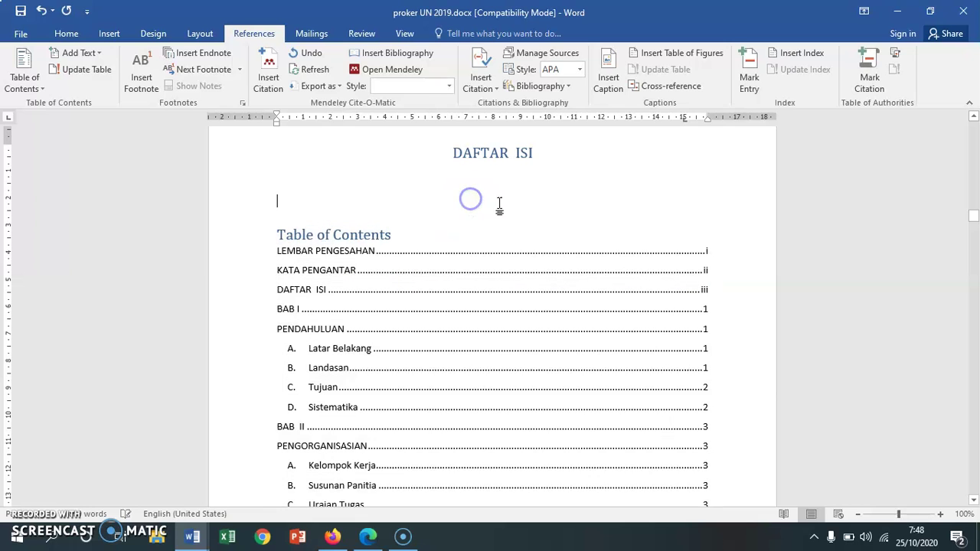
click(397, 233)
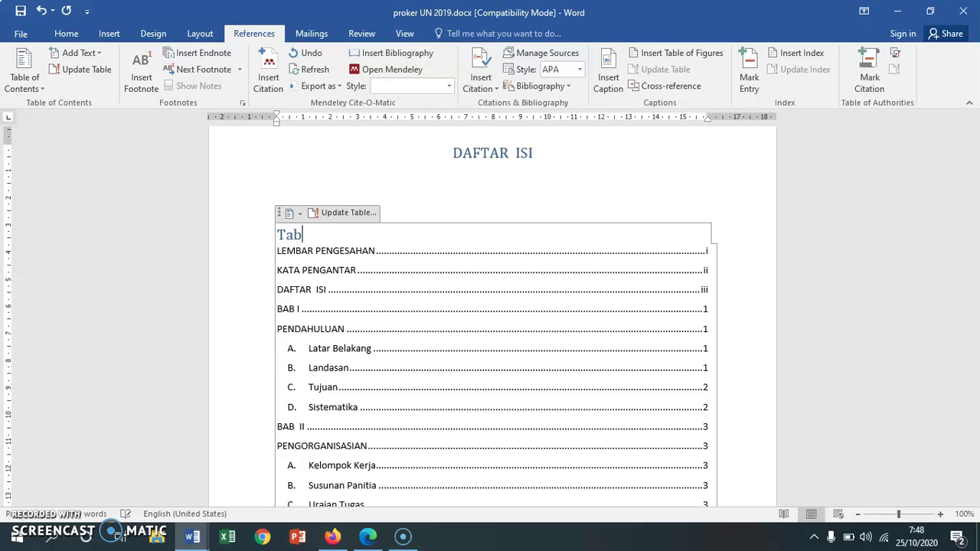
key(F9)
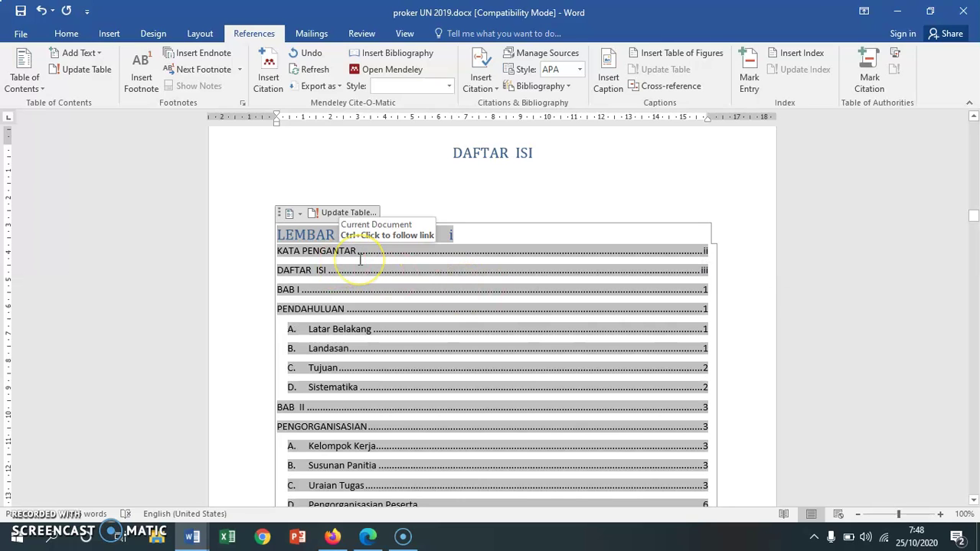
key(Return)
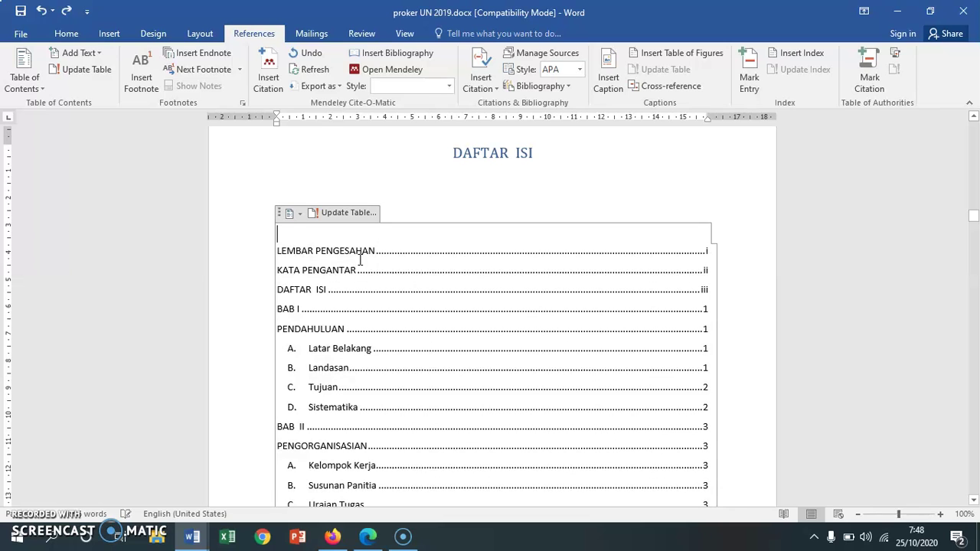
Check the table of contents entries from LEMBAR PENGESAHAN through BAB IV PENUTUP
click(525, 188)
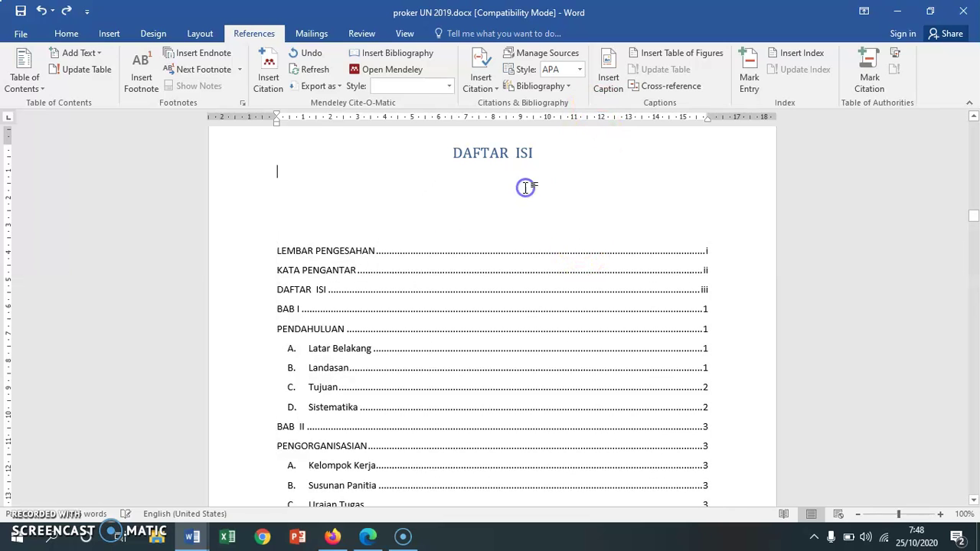
scroll(722, 207, down, 5)
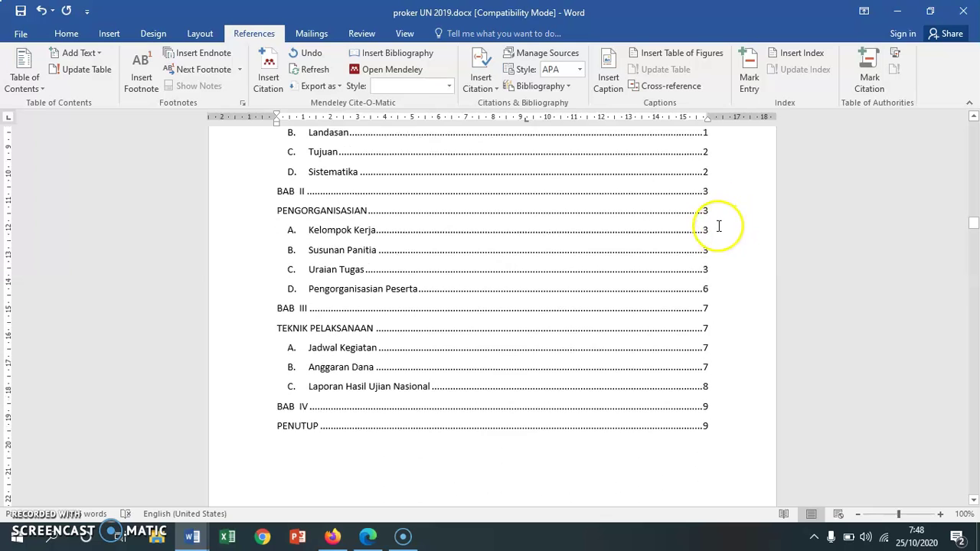
click(709, 264)
scroll(709, 263, up, 3)
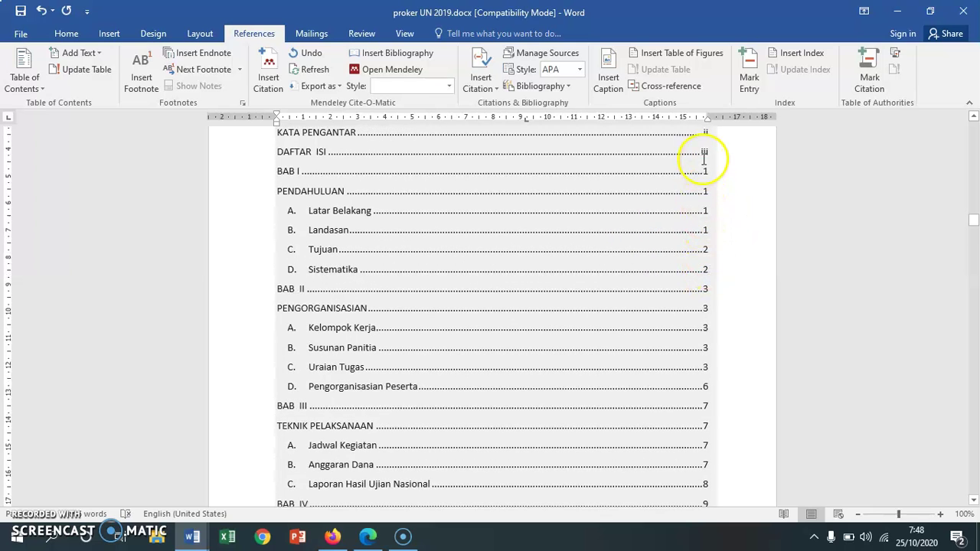
scroll(702, 204, up, 2)
click(263, 183)
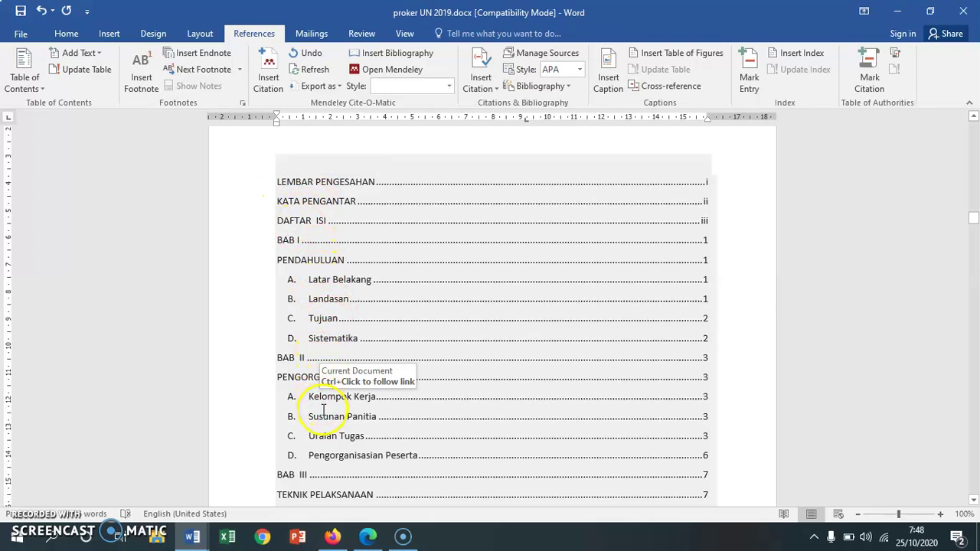
scroll(324, 437, down, 2)
scroll(325, 450, down, 1)
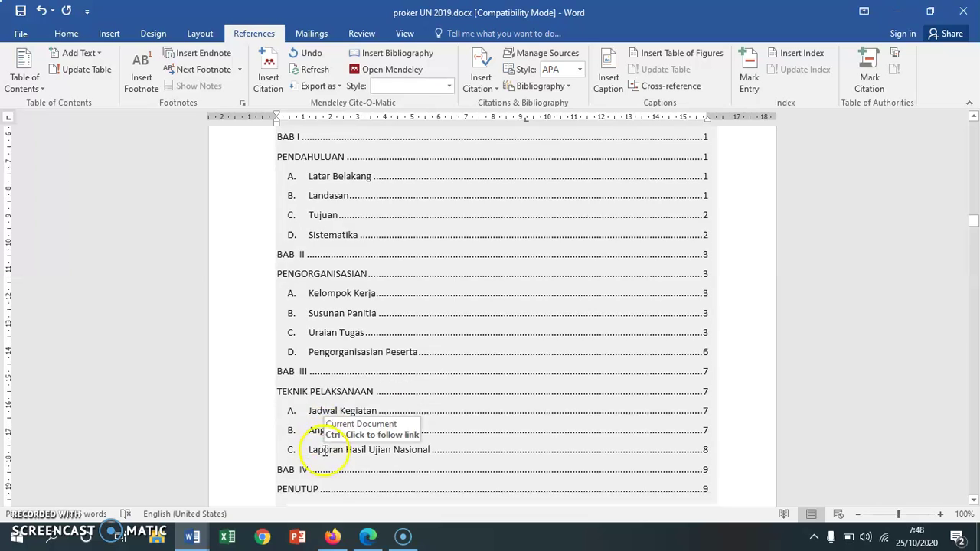
scroll(325, 452, down, 1)
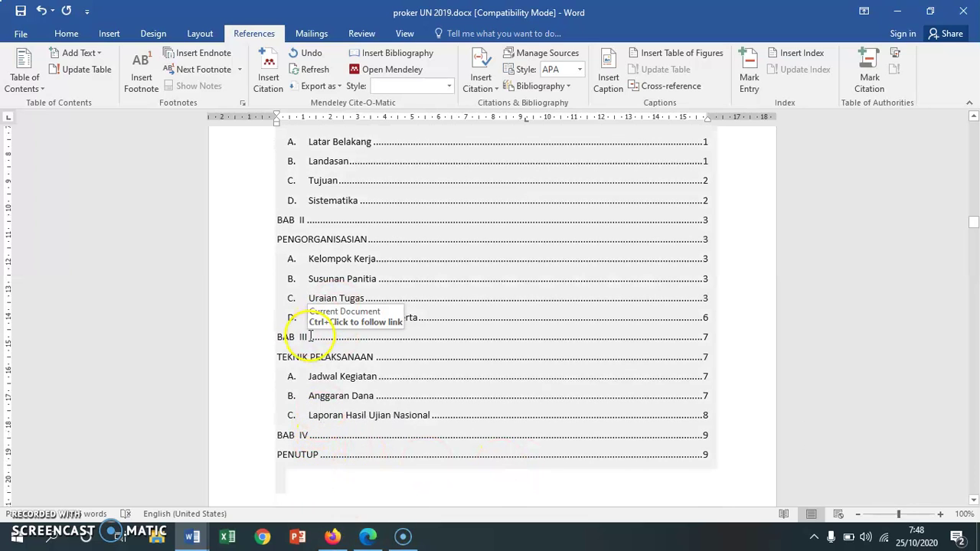
scroll(328, 179, up, 3)
scroll(324, 197, up, 2)
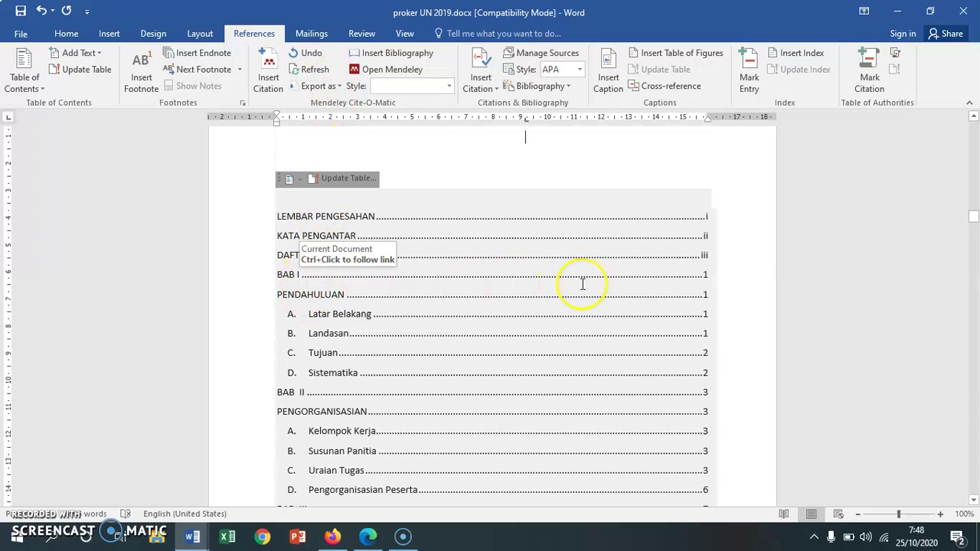
Delete the BAB I leader and stray text so BAB I joins the PENDAHULUAN entry
click(301, 274)
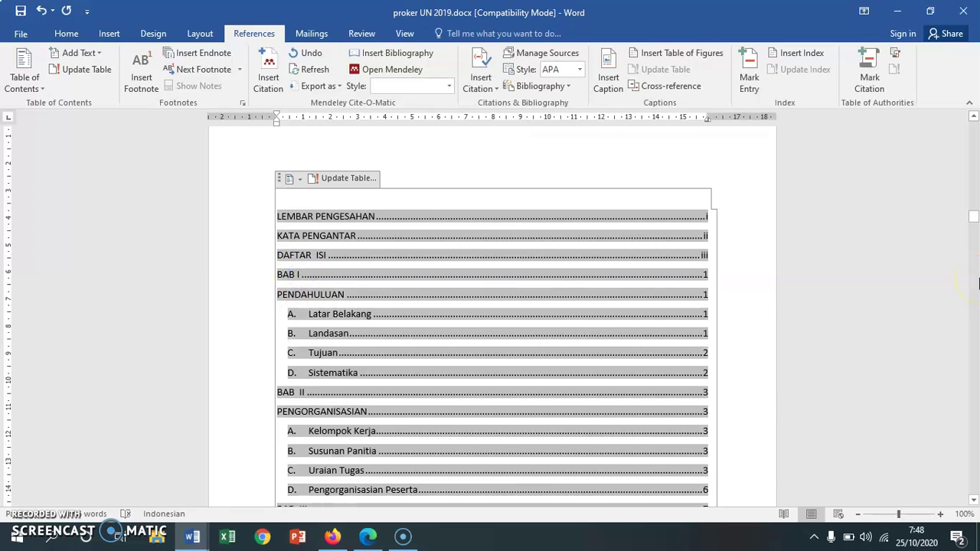
key(Delete)
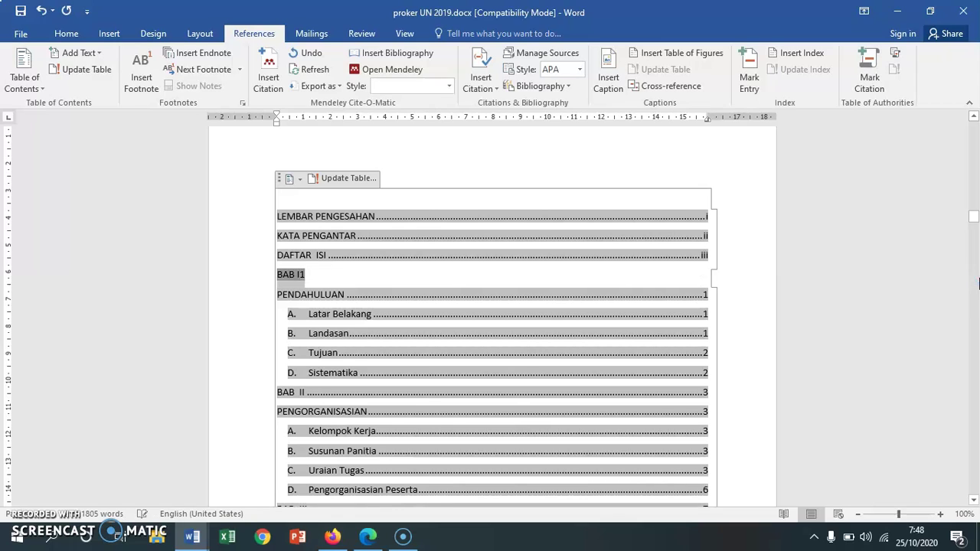
key(BackSpace)
key(BackSpace)
key(BackSpace)
key(BackSpace)
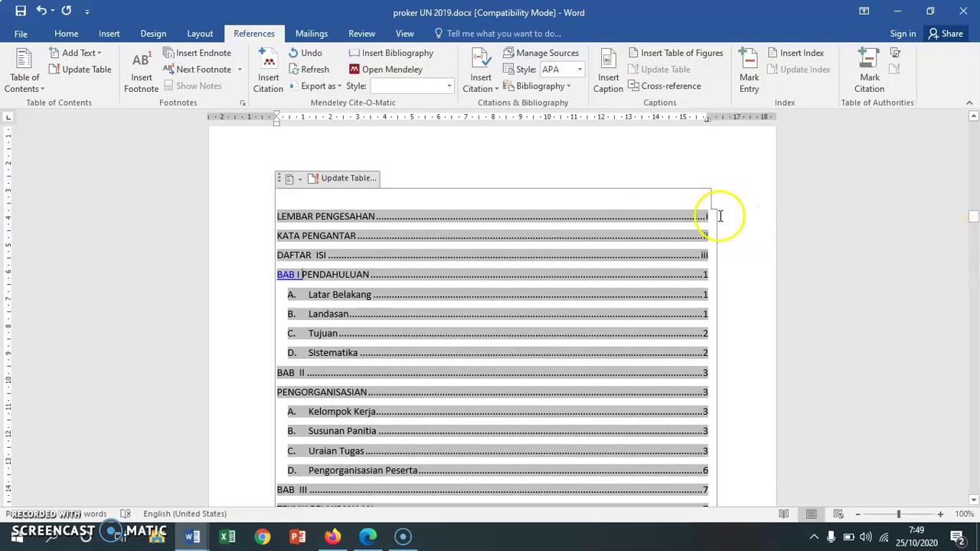
Set the BAB I entry to Automatic font colour and remove its underline
click(587, 263)
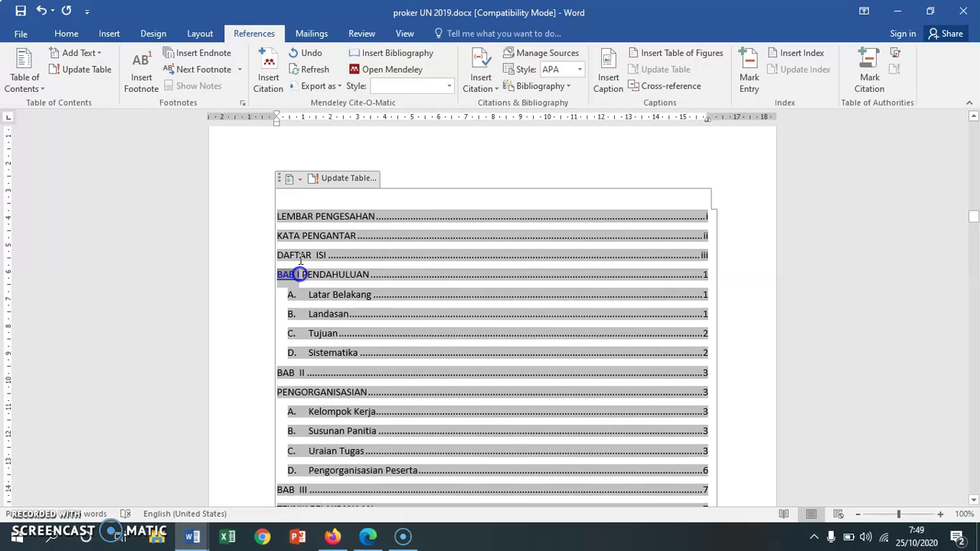
click(68, 33)
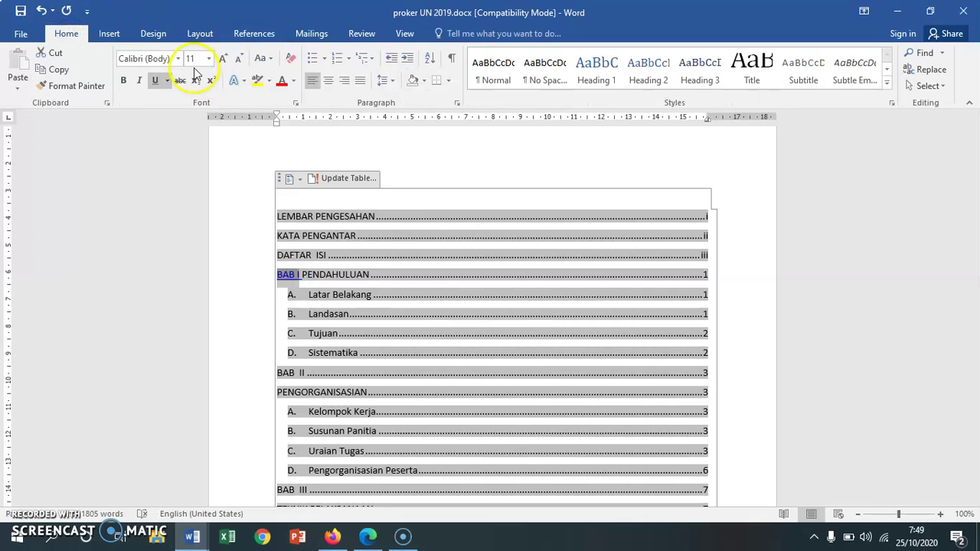
click(298, 79)
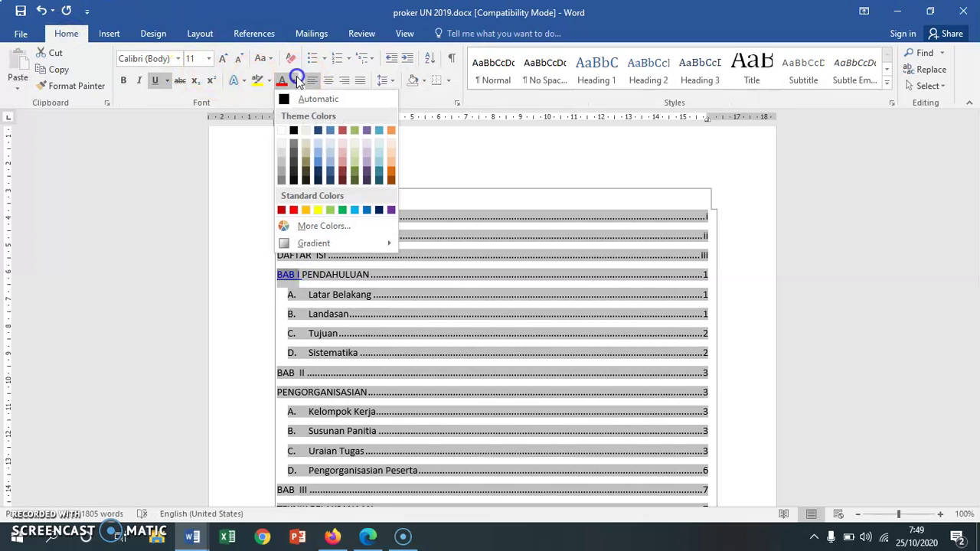
click(296, 97)
click(289, 161)
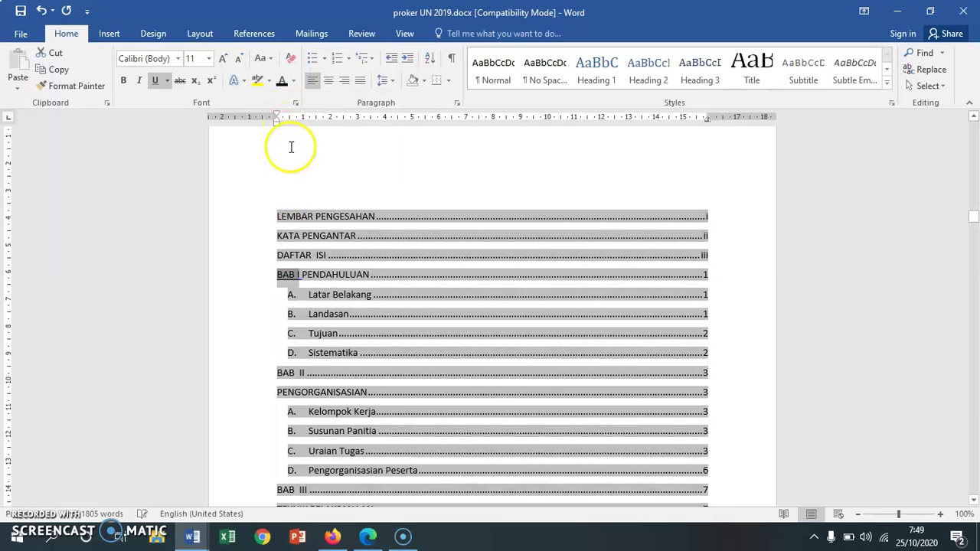
click(302, 280)
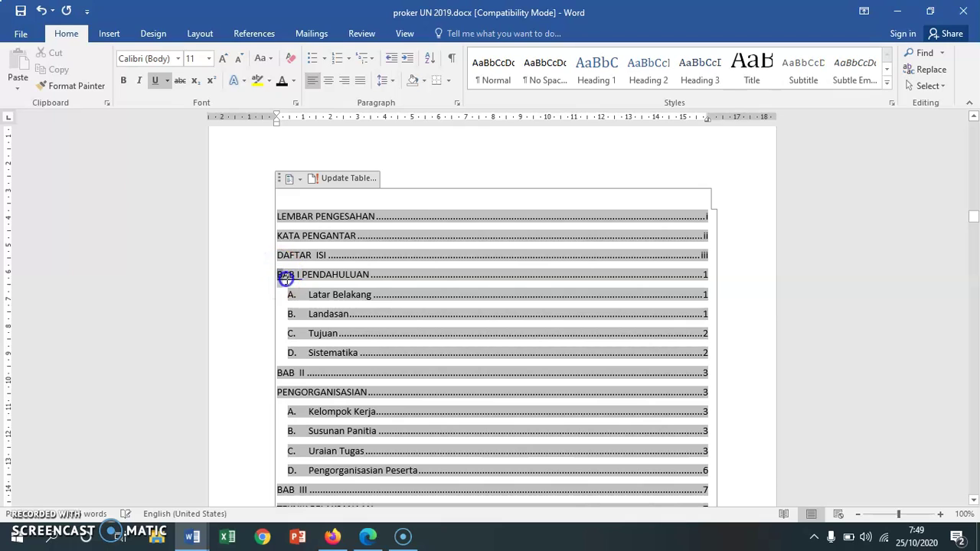
click(154, 80)
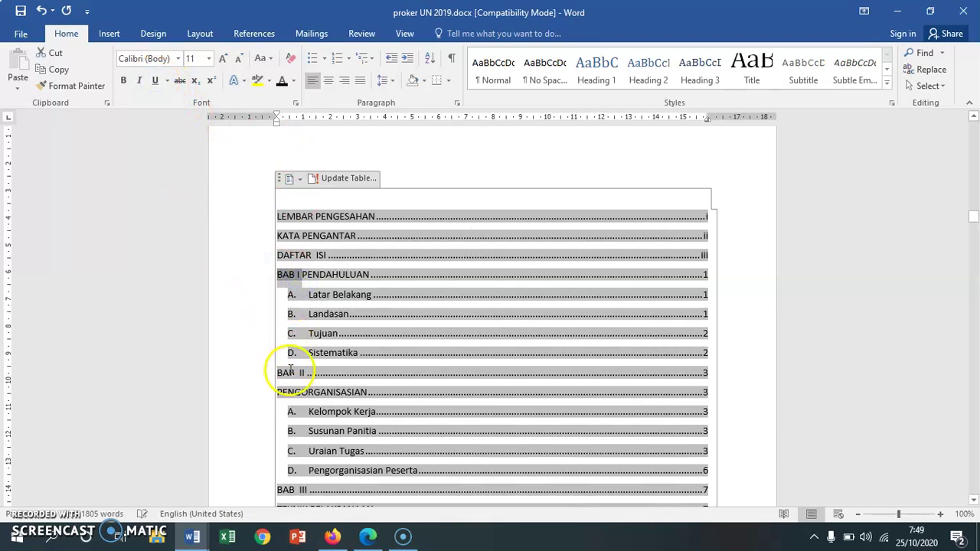
drag(305, 376, 357, 394)
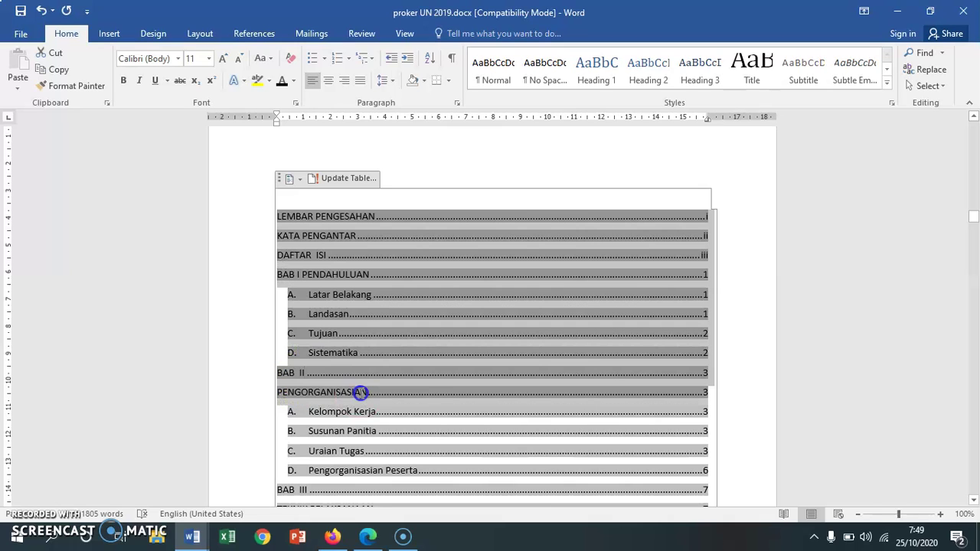
Add BAB II before PENGORGANISASIAN in Automatic black font colour
click(285, 392)
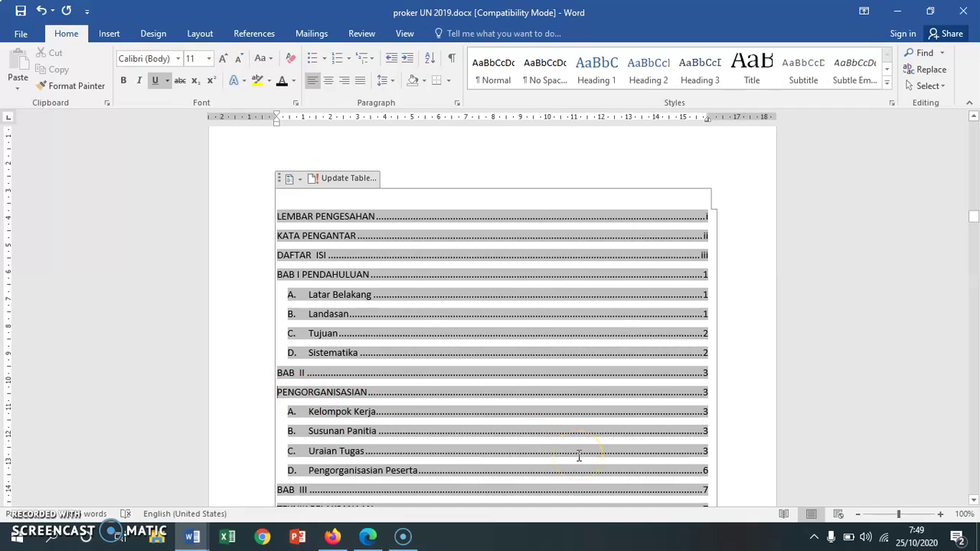
text(BAB II)
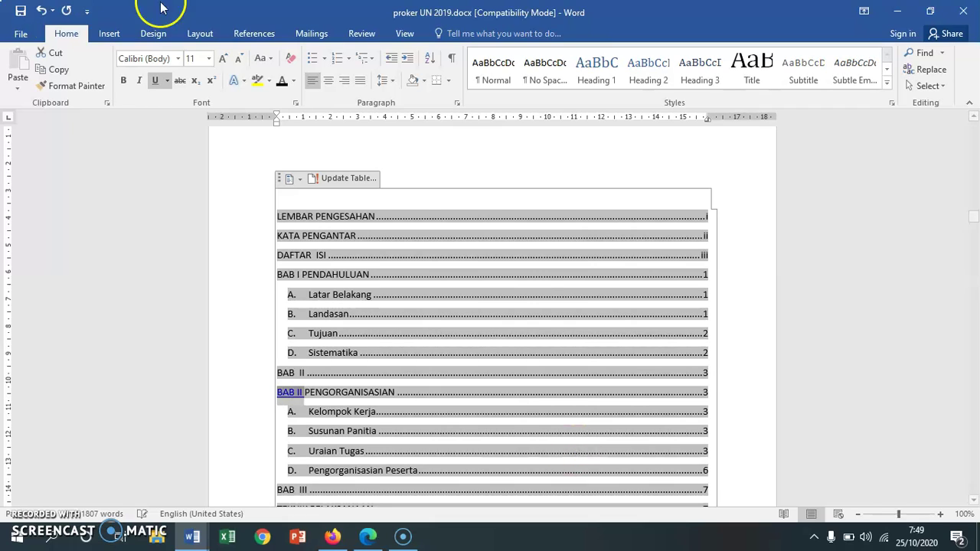
click(281, 82)
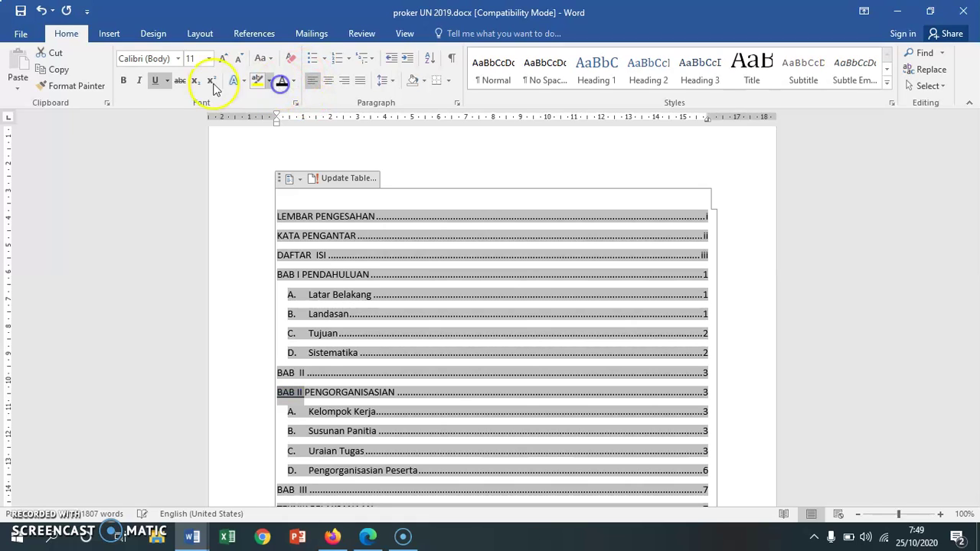
Delete the separate BAB II line from the table of contents
click(279, 372)
drag(406, 376, 651, 369)
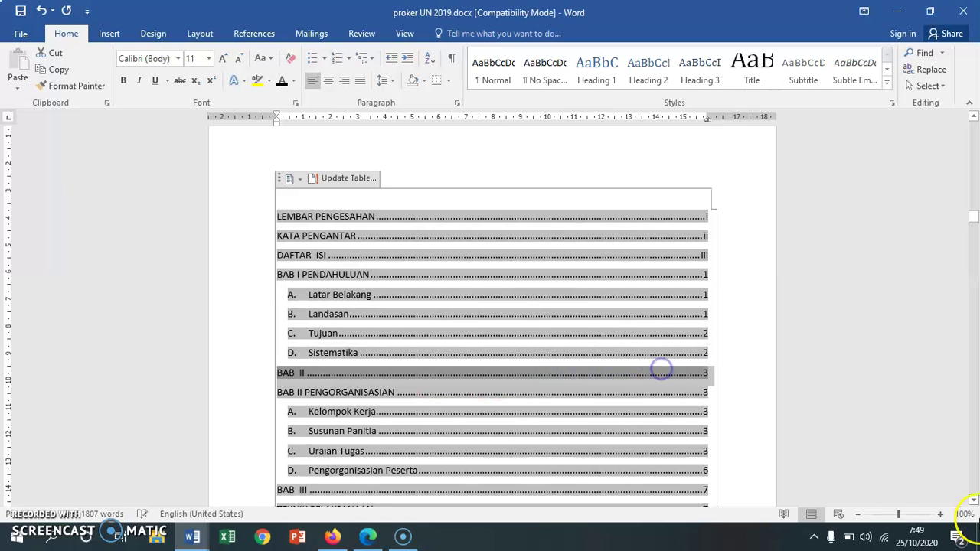
key(Delete)
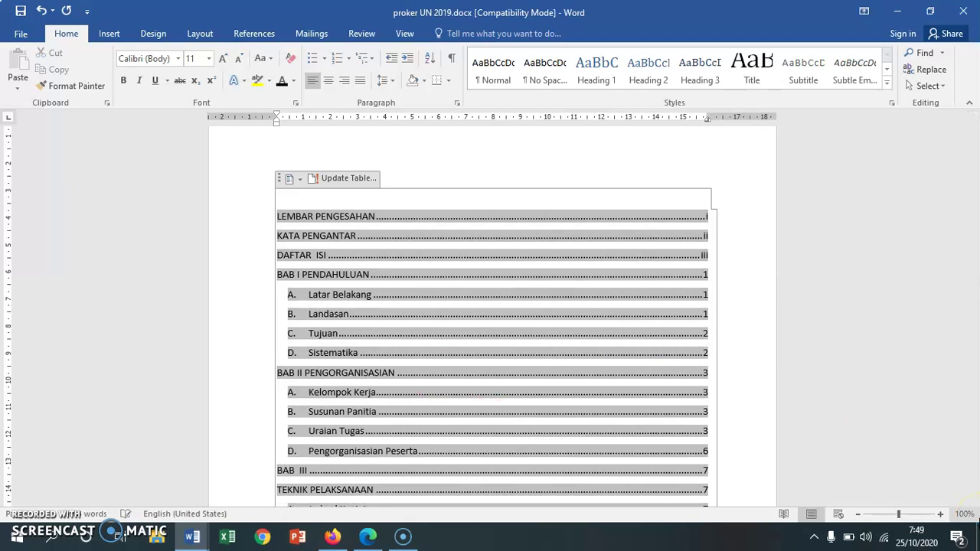
scroll(361, 393, down, 2)
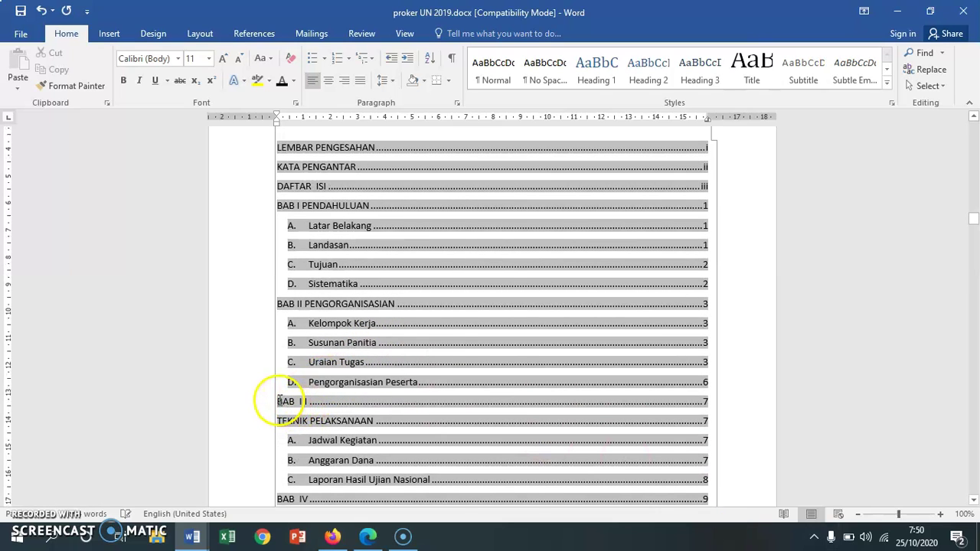
Delete the separate BAB III line and add non-underlined BAB III before TEKNIK PELAKSANAAN
drag(280, 401, 612, 406)
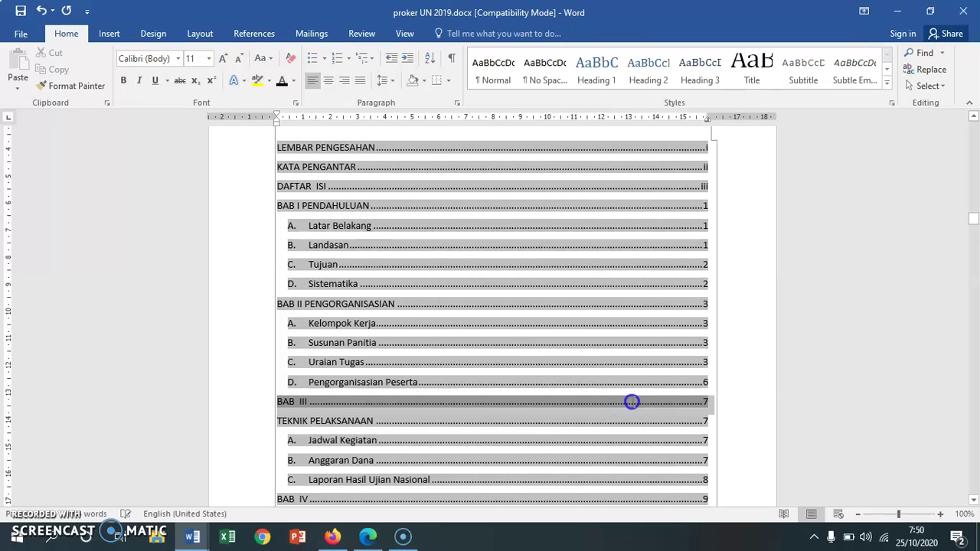
key(Delete)
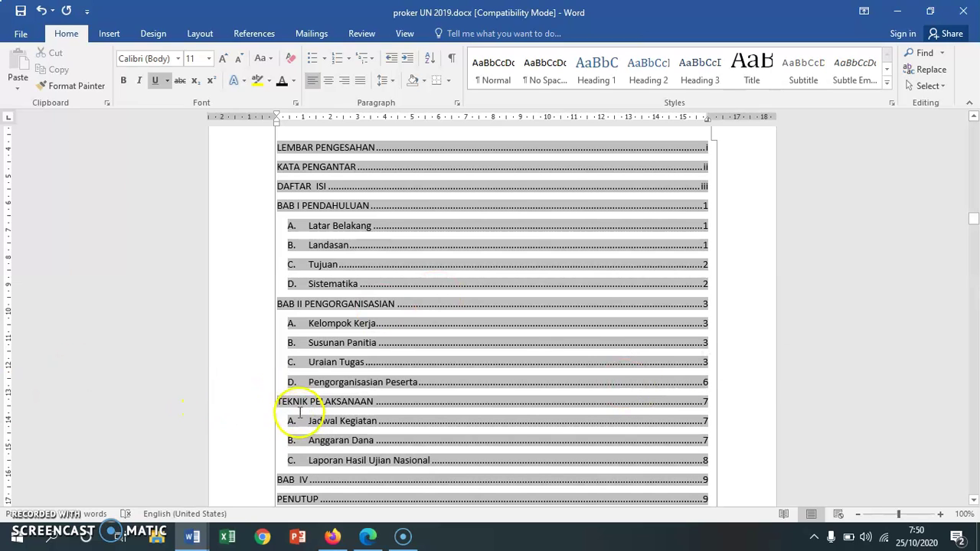
click(278, 402)
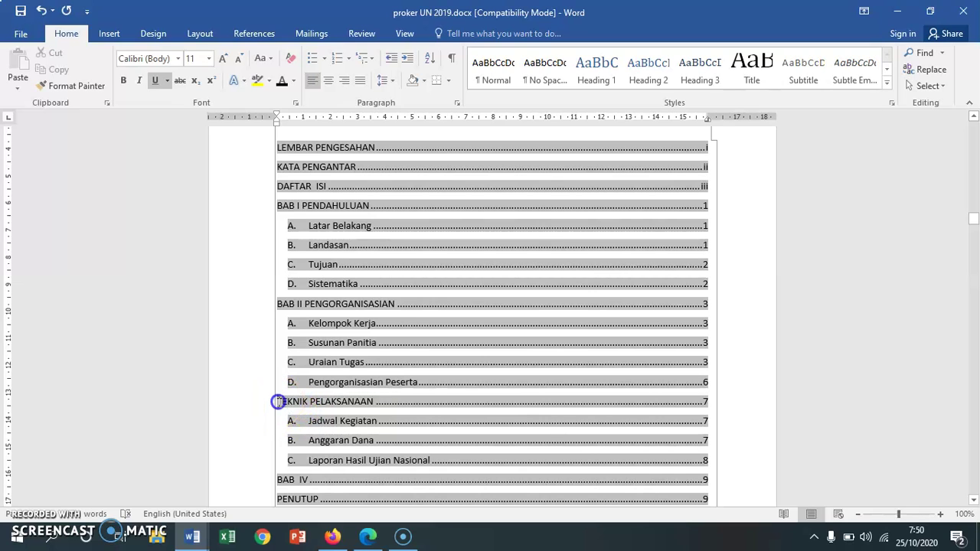
text(b)
key(BackSpace)
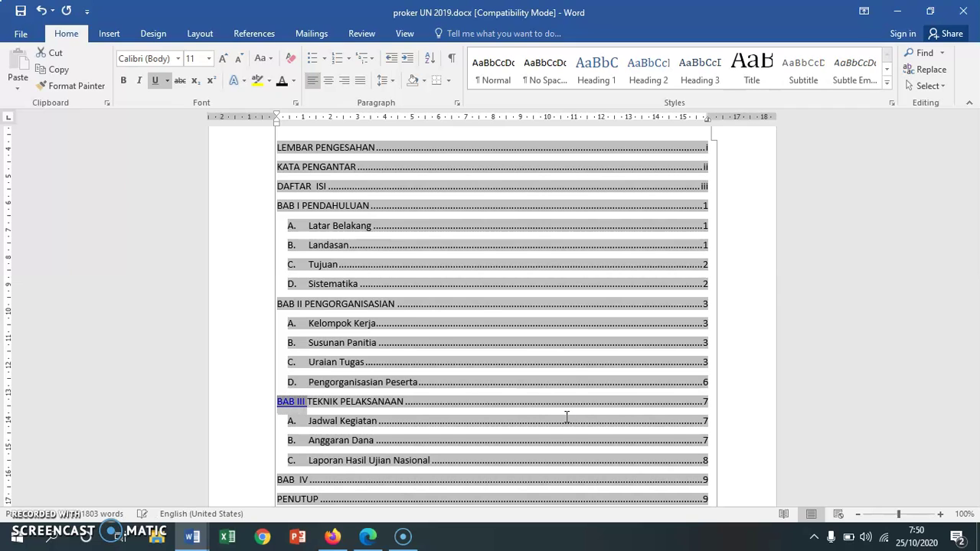
click(155, 82)
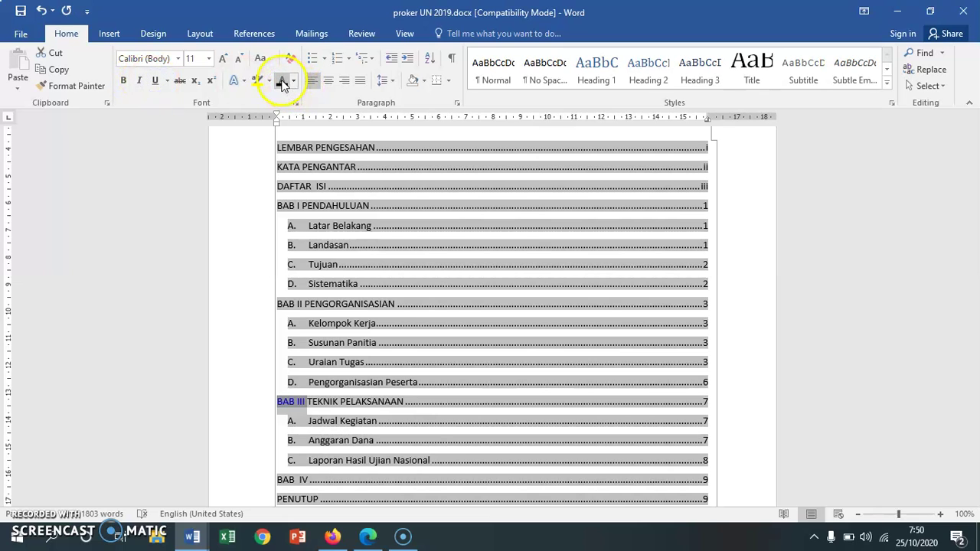
Delete the separate BAB IV line and page number, then add a black chapter label before PENUTUP
click(449, 450)
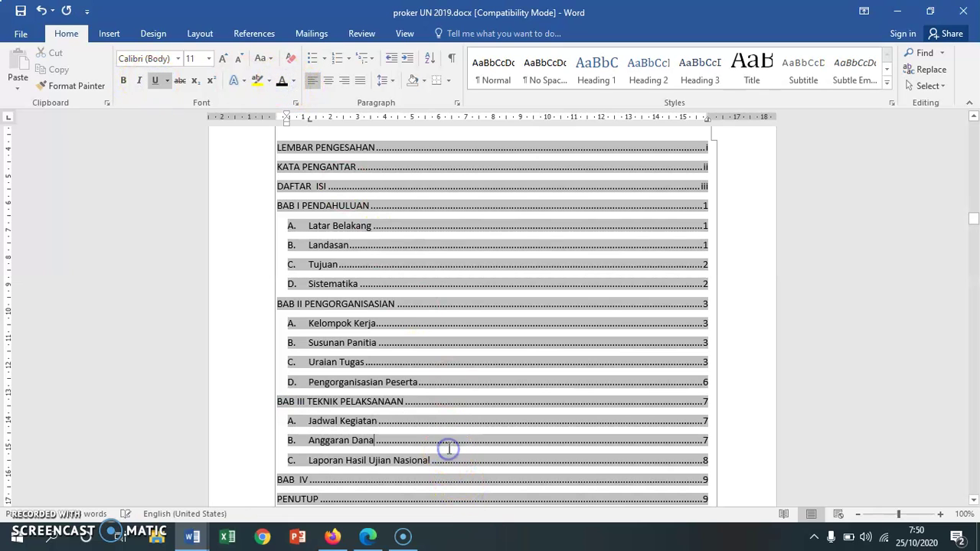
scroll(345, 436, up, 3)
scroll(329, 414, down, 5)
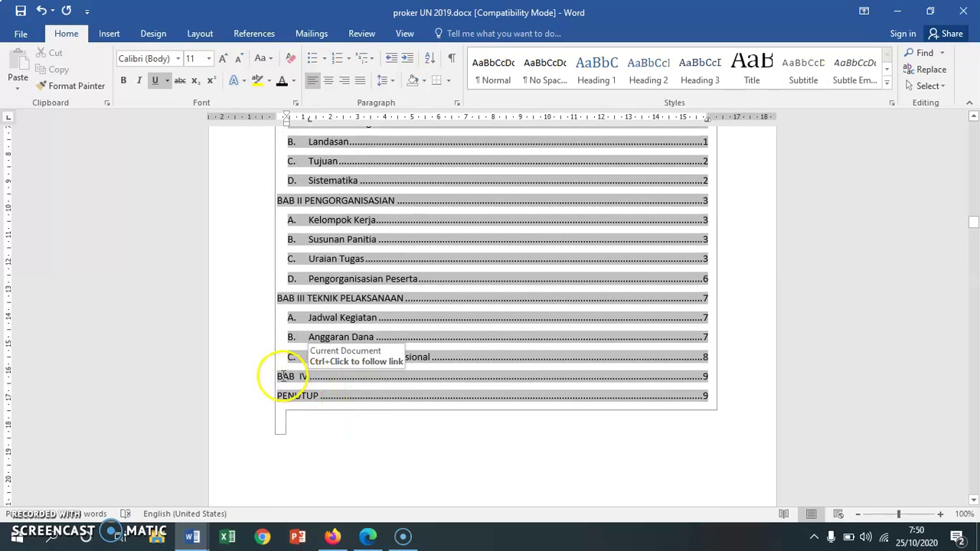
drag(278, 376, 543, 376)
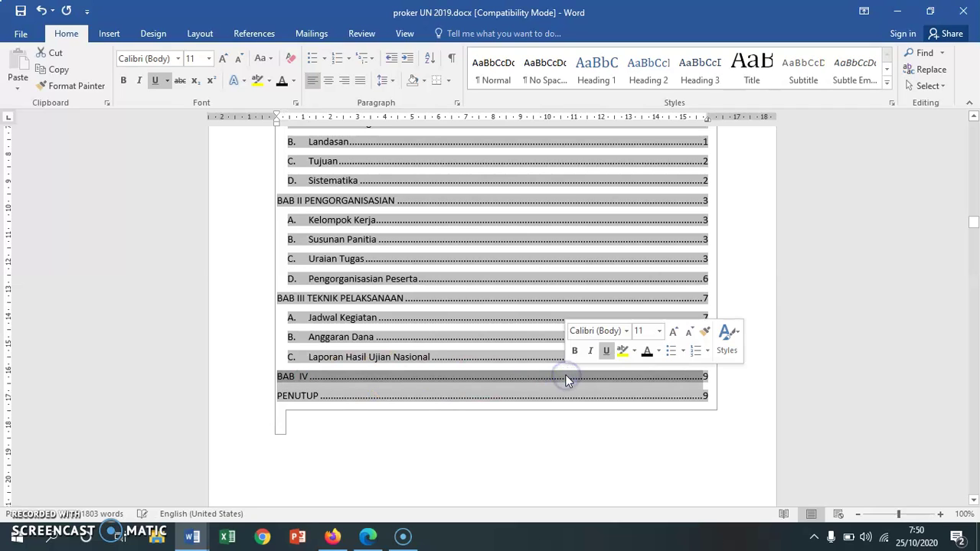
key(BackSpace)
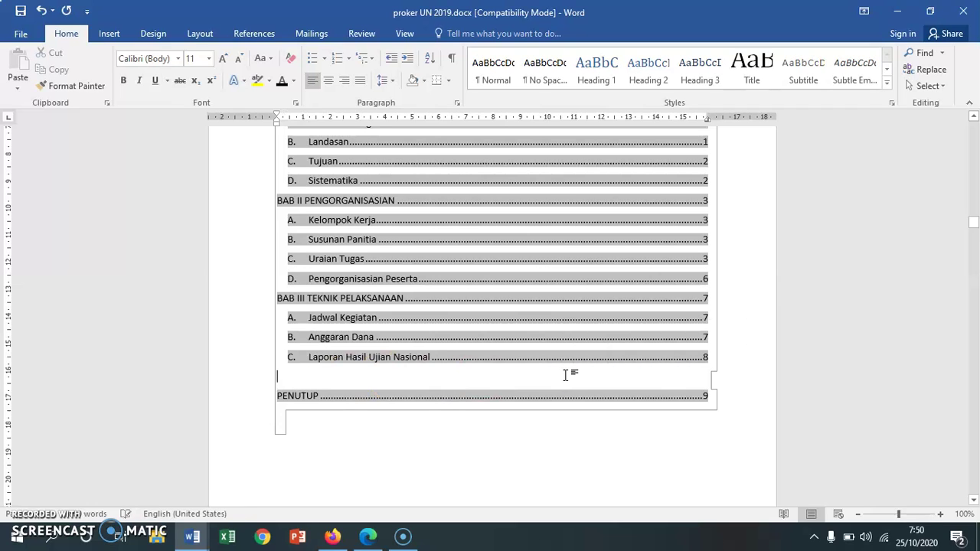
key(BackSpace)
key(BackSpace)
text(BAB II)
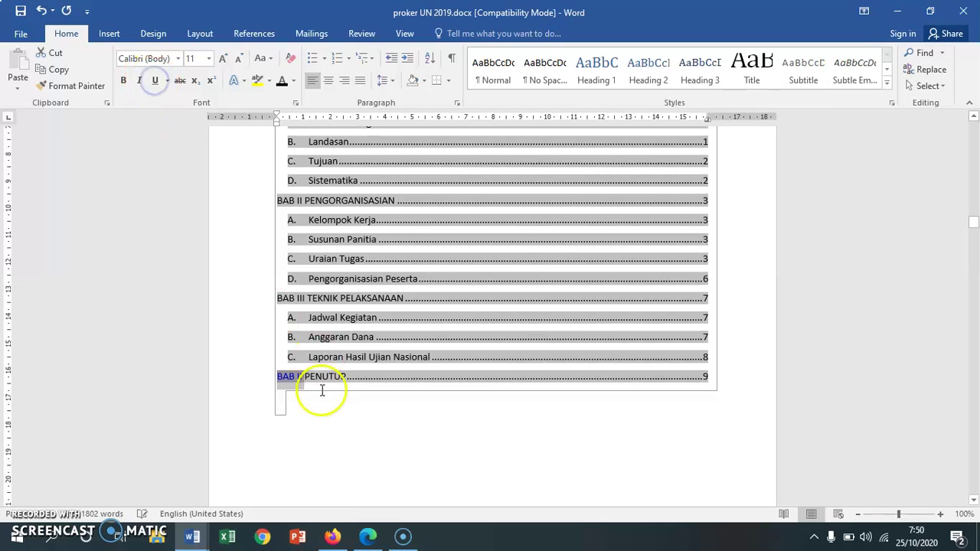
click(283, 79)
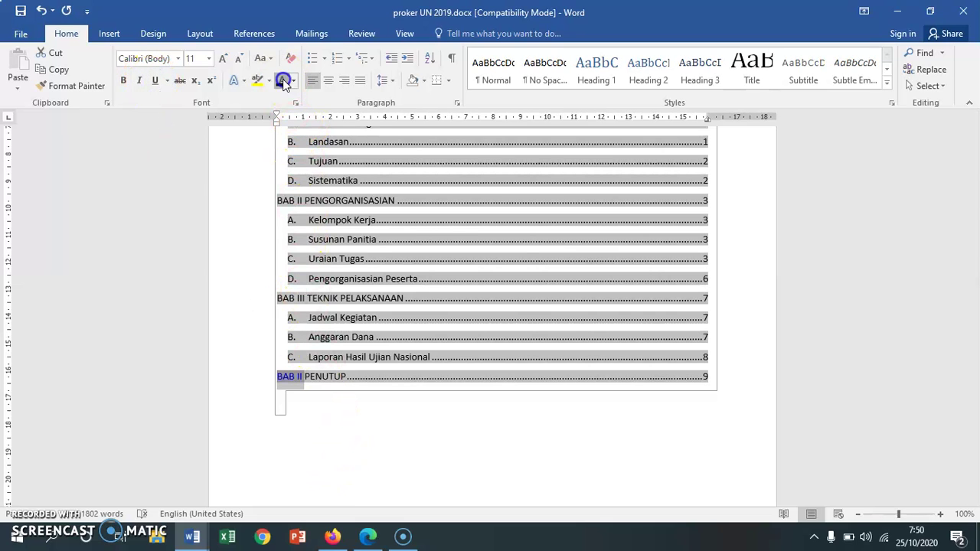
click(306, 374)
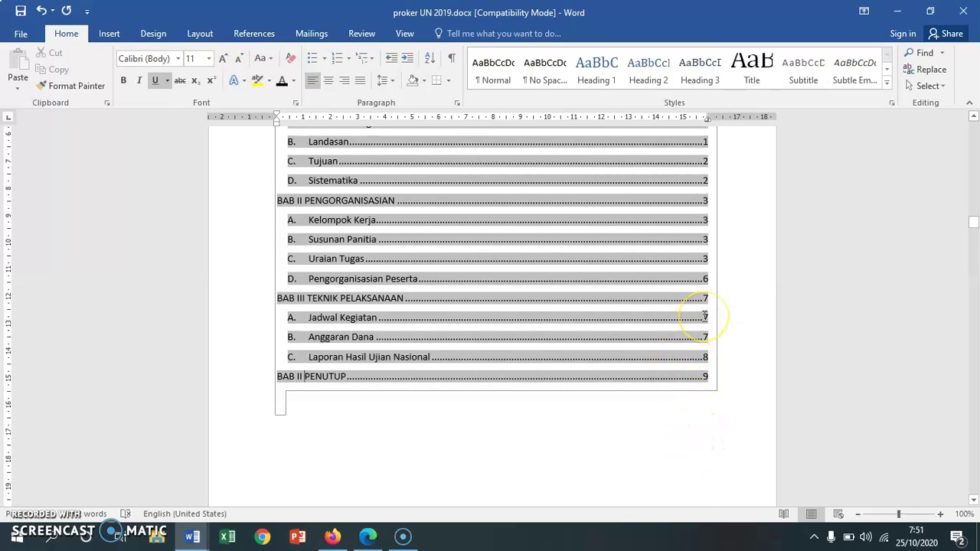
scroll(705, 317, up, 3)
scroll(705, 316, up, 2)
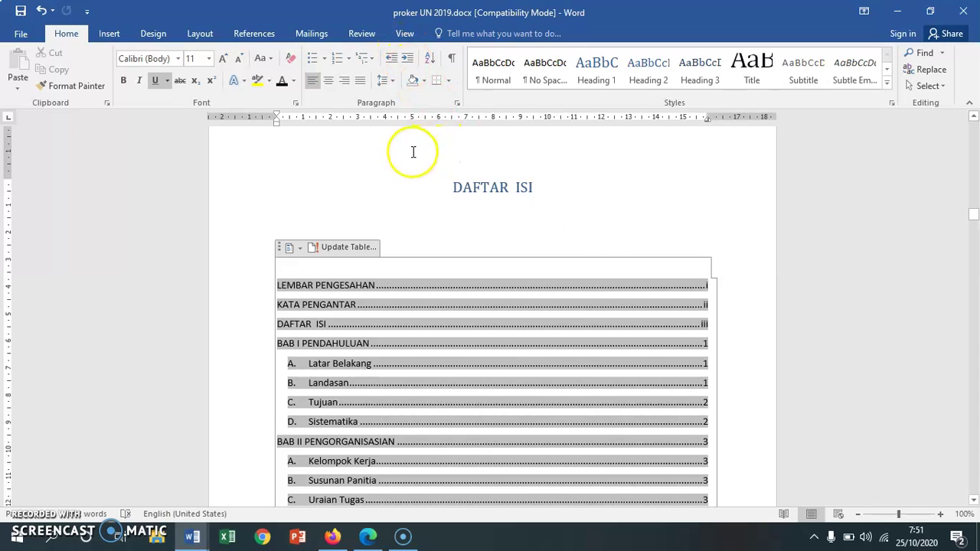
scroll(656, 248, up, 2)
scroll(657, 247, down, 3)
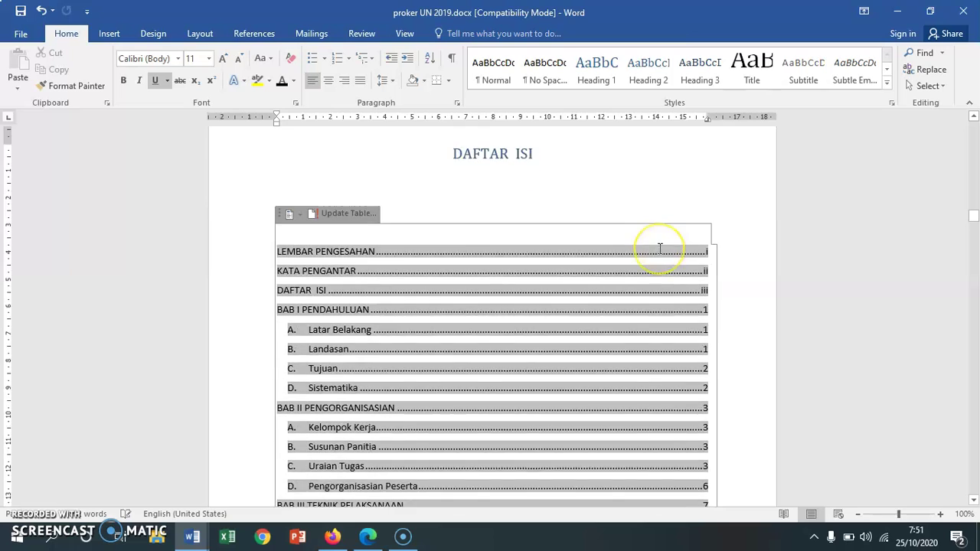
scroll(658, 249, down, 2)
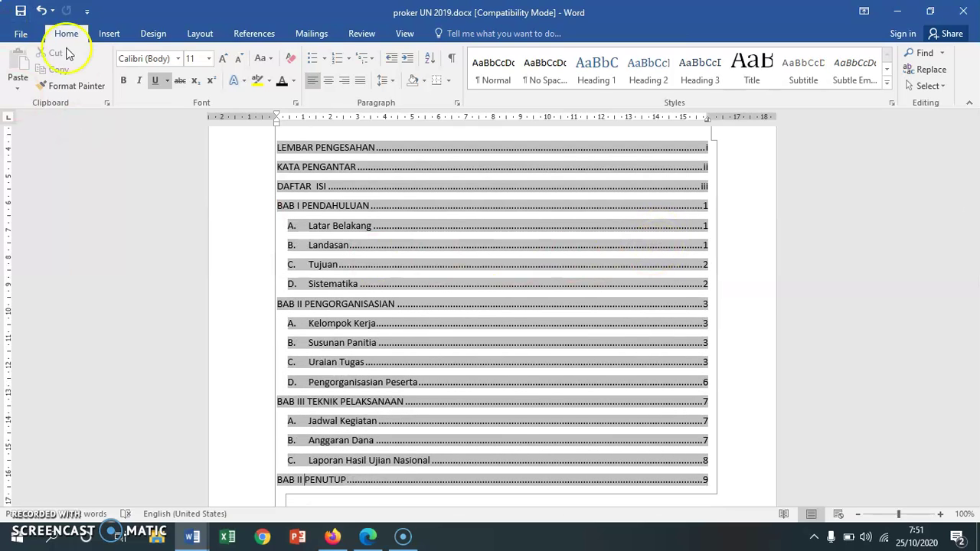